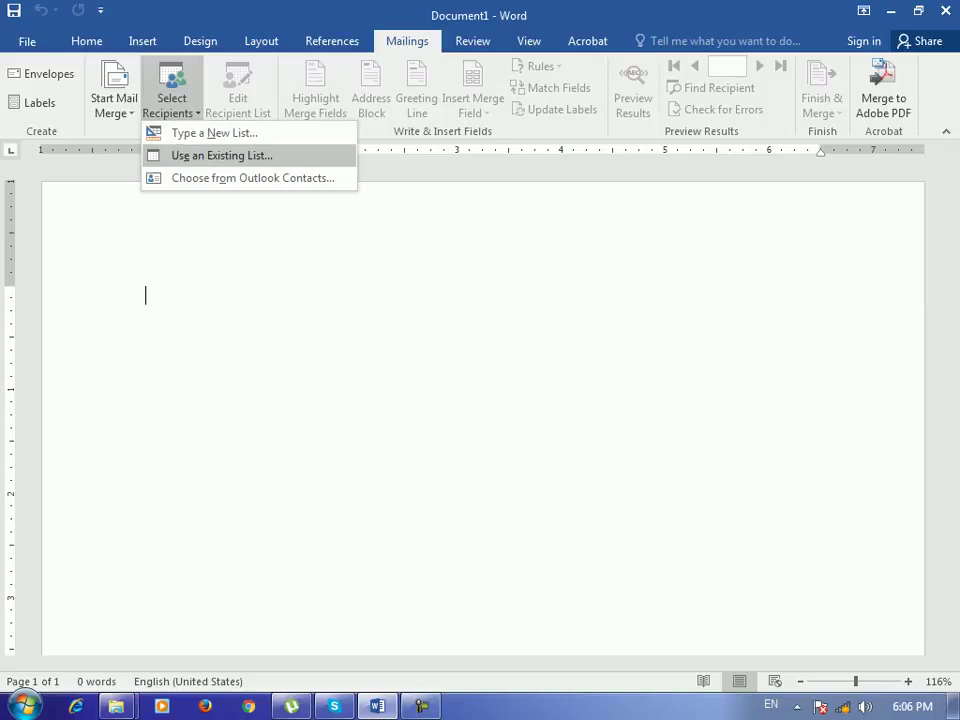
- Attach the existing "my list" data source as the mail merge recipient list
click(222, 155)
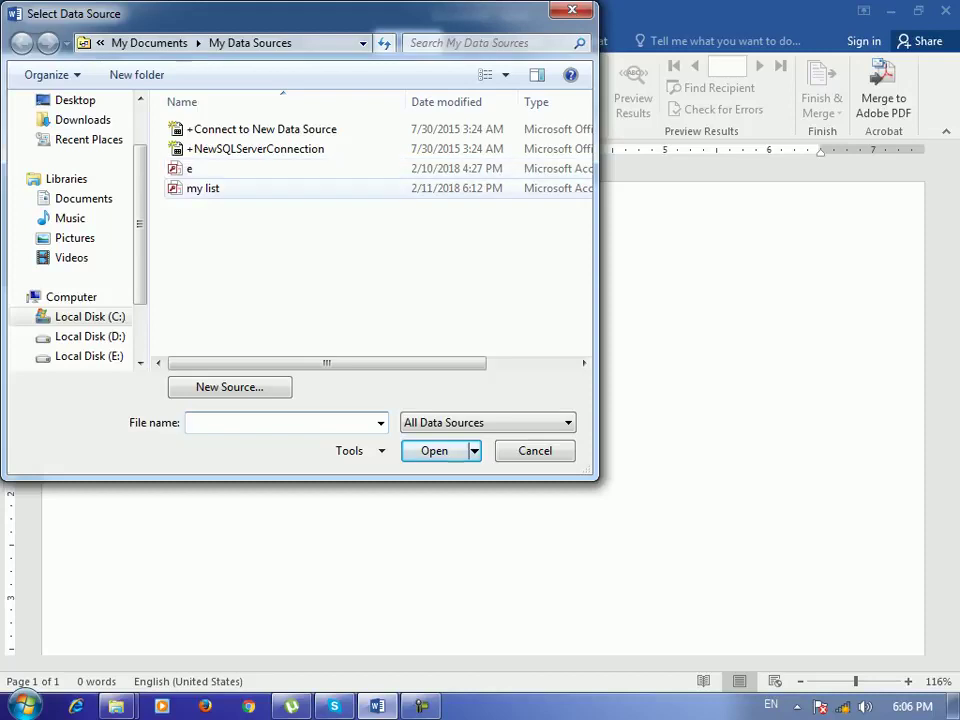
click(202, 188)
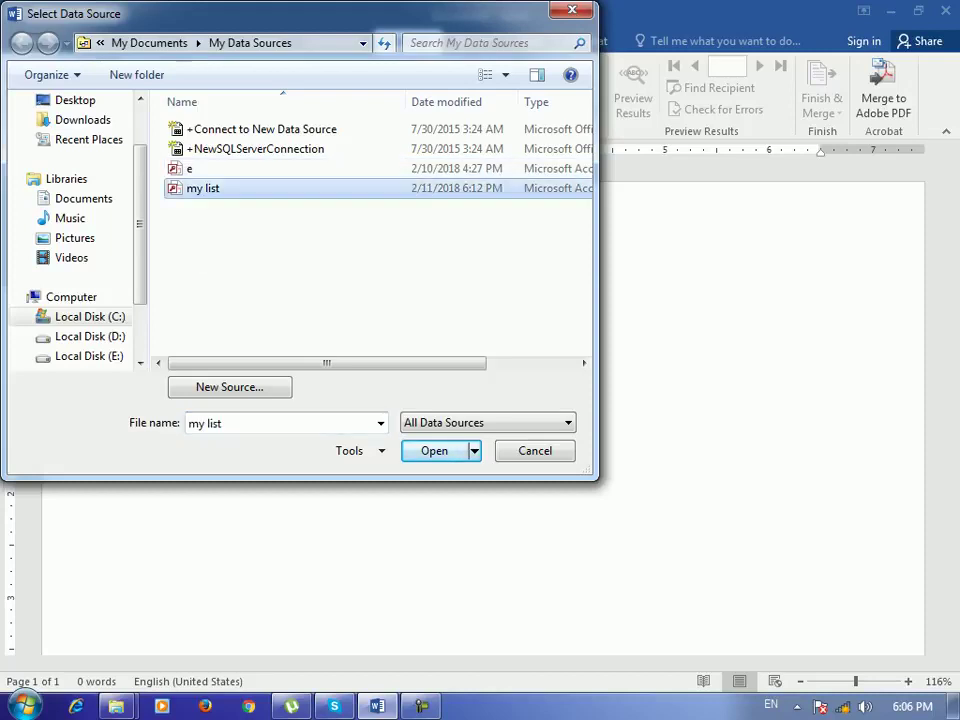
click(434, 450)
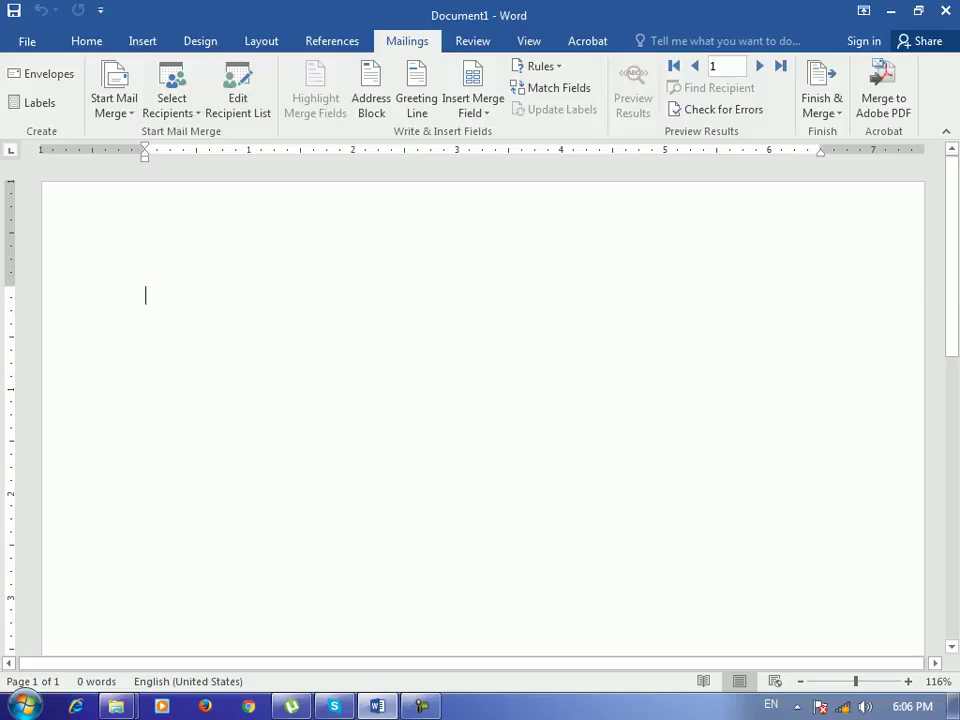
- Add three blank lines and enter the phrase "Barya institute of Information technology" from its autocomplete suggestion
key(Return)
key(Return)
key(Return)
text(barya)
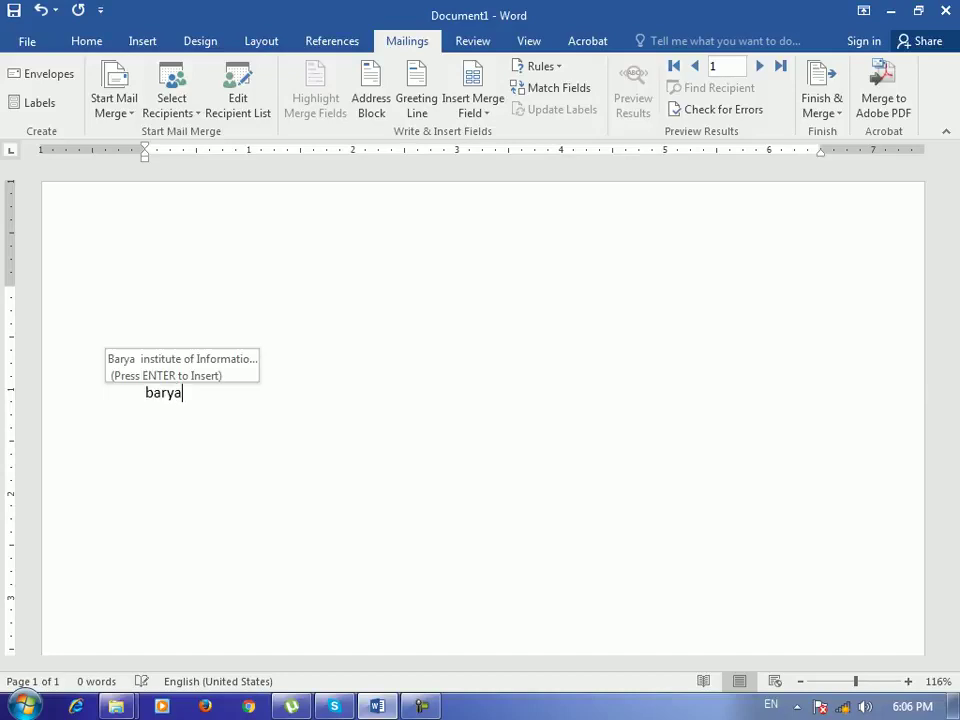
key(Return)
- Fill out the letter body by copying the institute phrase and pasting it twelve times after the original
drag(145, 392, 429, 394)
key(shift+Left)
key(shift+Left)
click(416, 392)
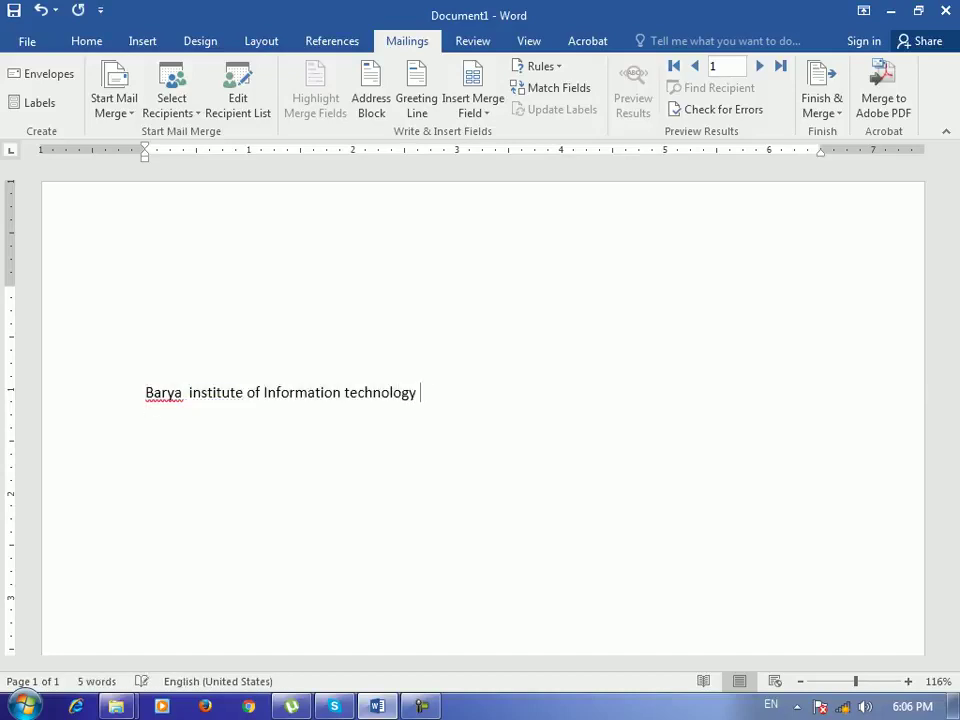
key(ctrl+v)
key(ctrl+v)
key(ctrl+v)
key(ctrl+v)
key(ctrl+v)
key(ctrl+v)
key(ctrl+v)
key(ctrl+v)
key(ctrl+v)
key(ctrl+v)
key(ctrl+v)
key(ctrl+v)
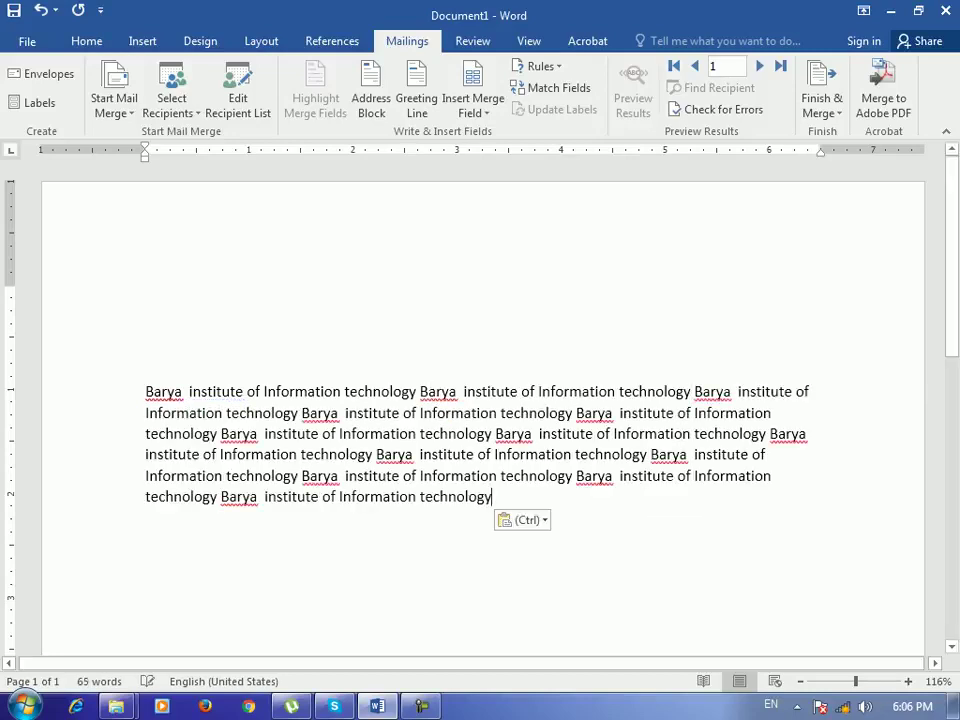
- Add a "Subject:" line directly above the body paragraph and an extra blank line above it
click(150, 362)
text(Subject:)
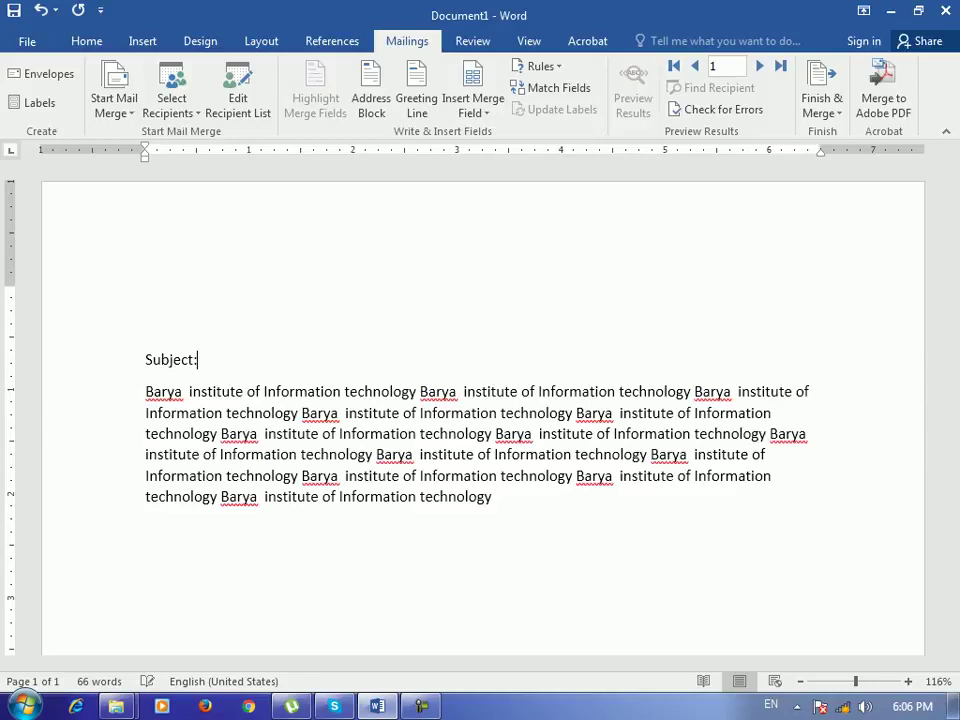
key(Up)
key(Return)
key(Up)
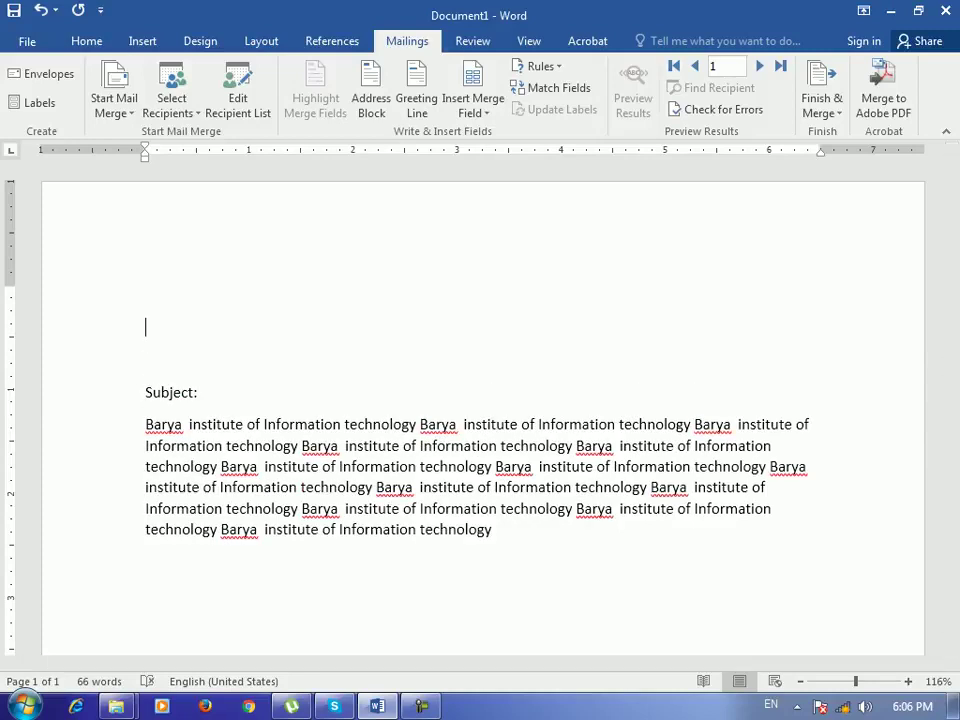
- Insert the Name merge field on the blank line above the subject
click(473, 106)
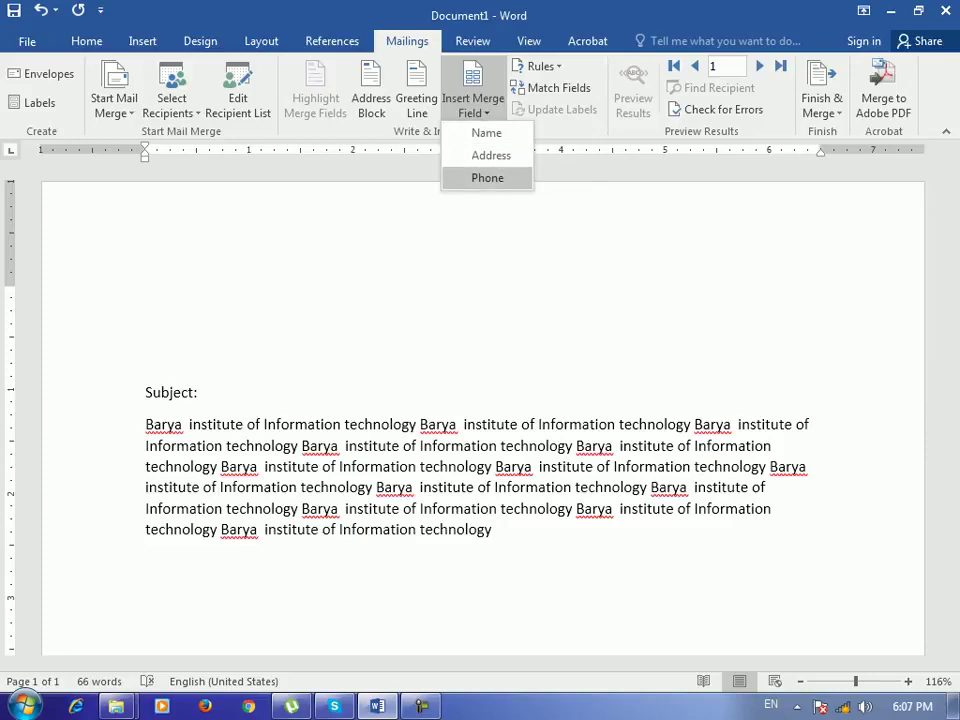
key(Escape)
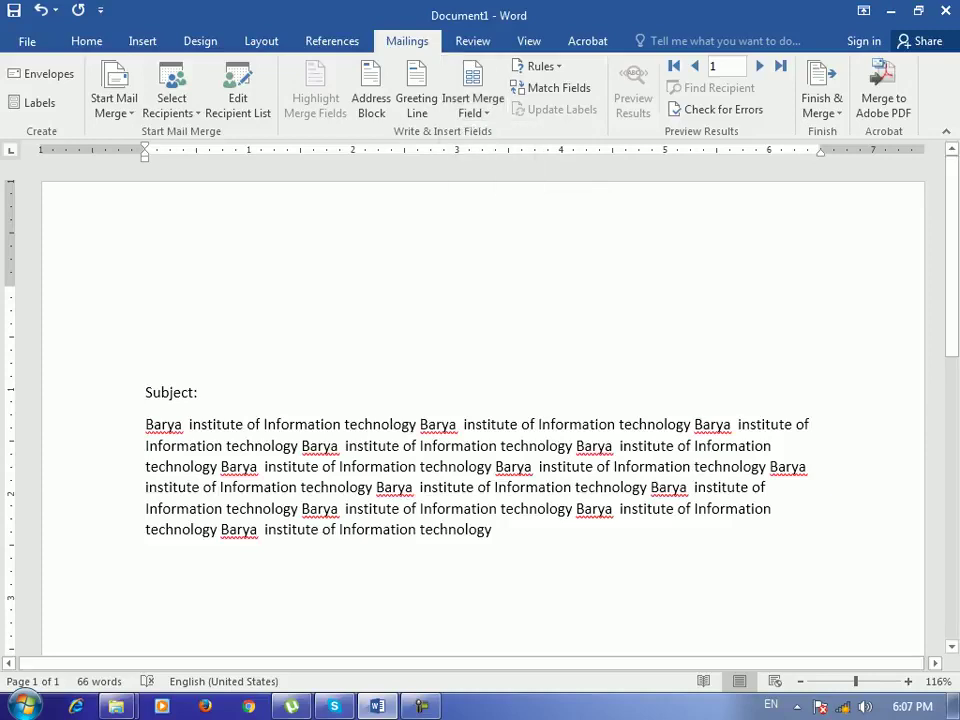
click(473, 108)
click(484, 133)
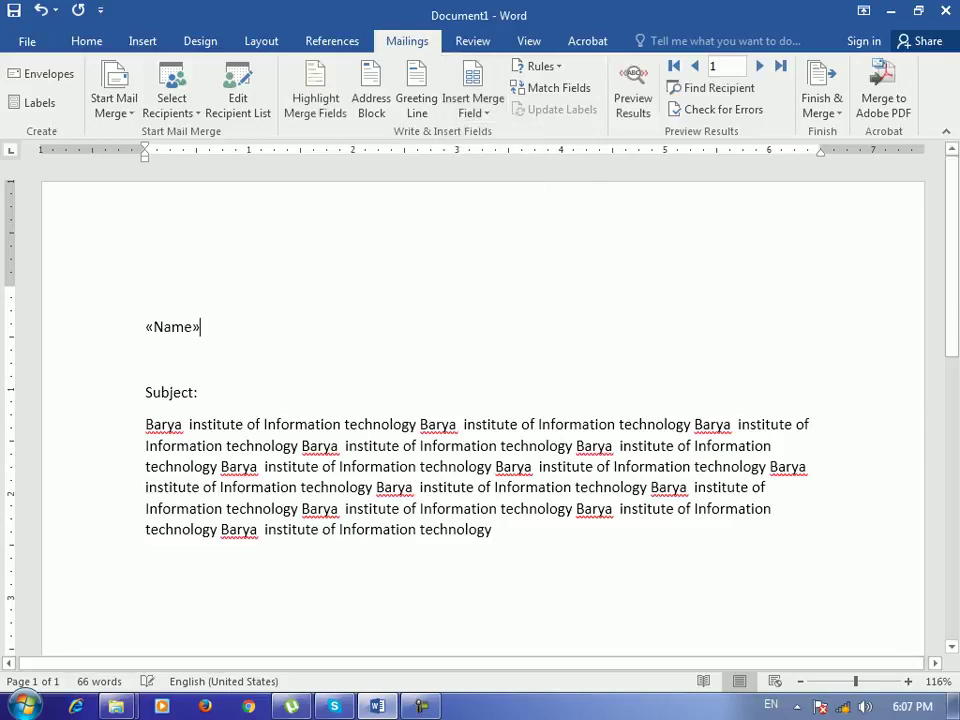
- Preview the merge results, going to the next recipient and back to the first record
click(633, 98)
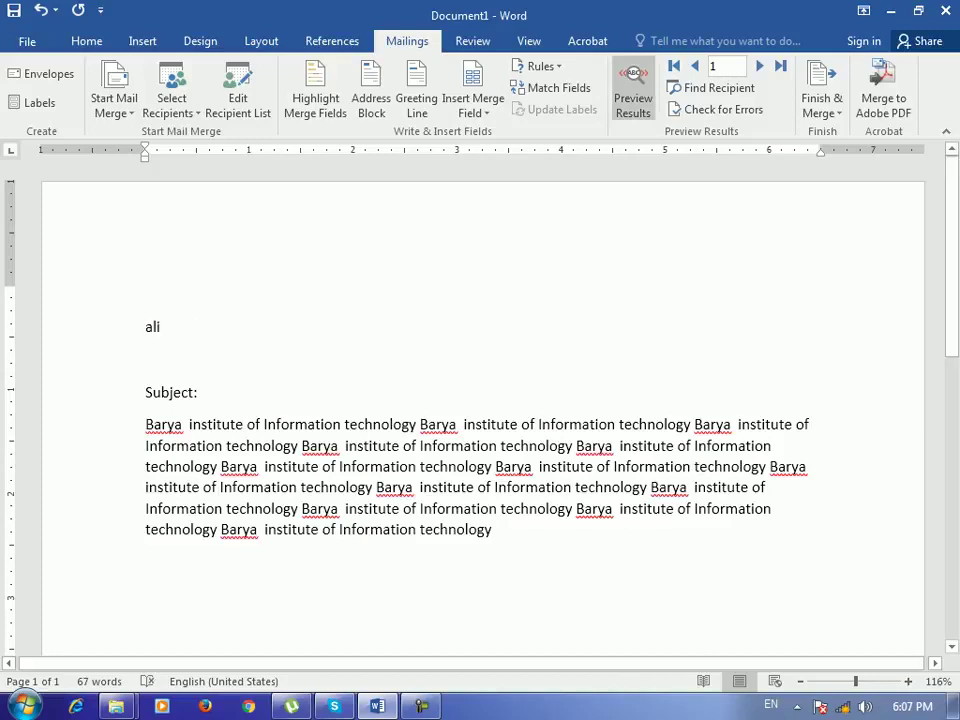
click(759, 66)
click(694, 66)
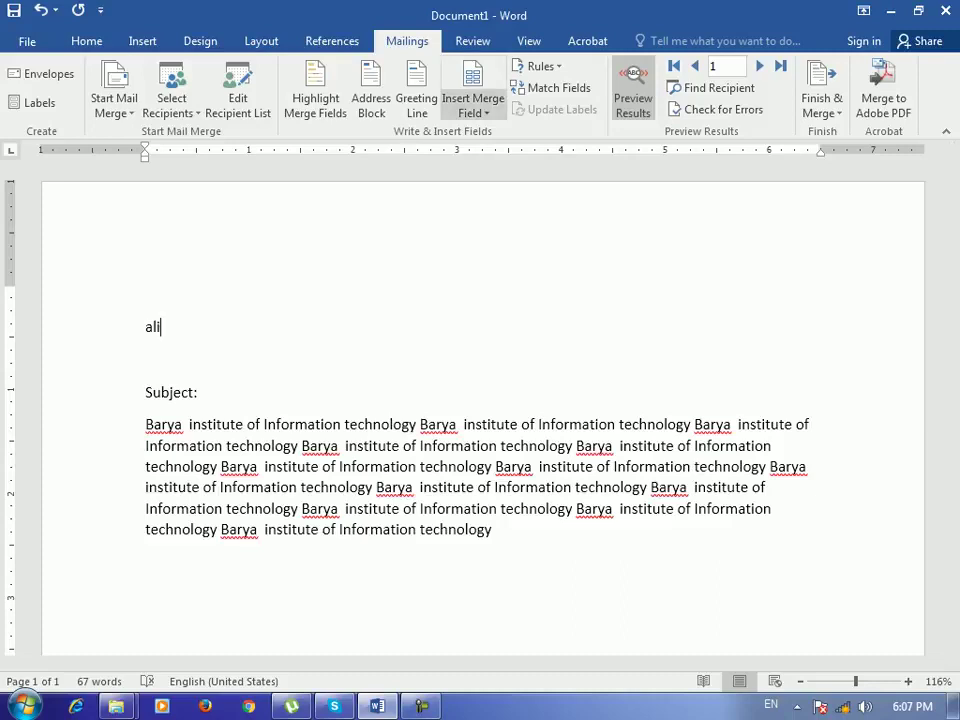
- Turn on highlighting of the merge fields and check the list of insertable fields
click(473, 112)
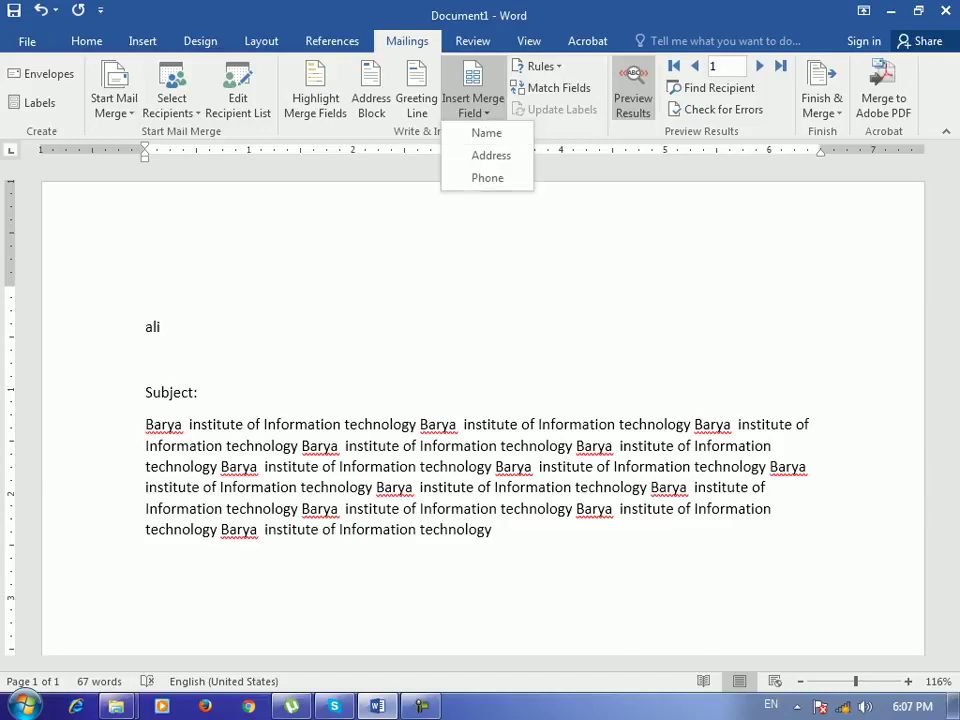
click(473, 105)
click(473, 105)
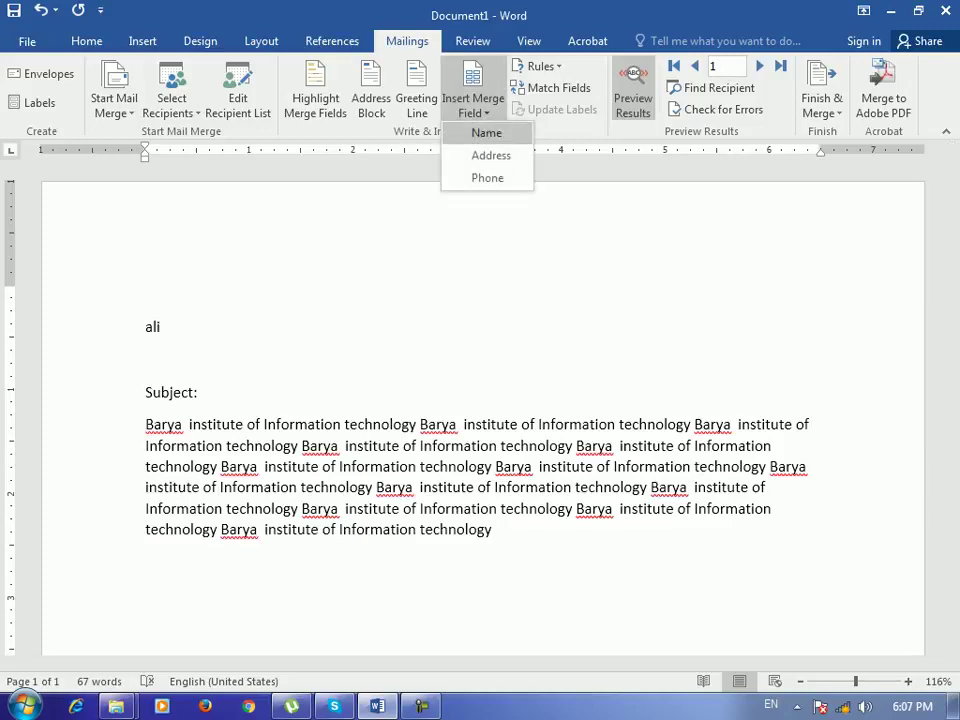
click(315, 98)
click(315, 98)
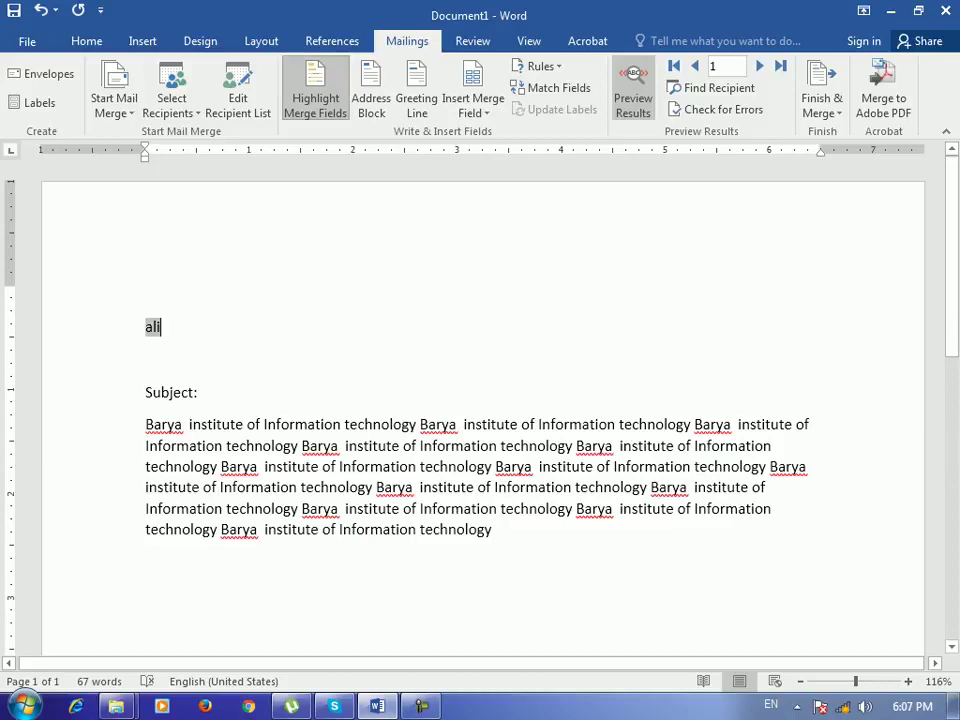
click(473, 105)
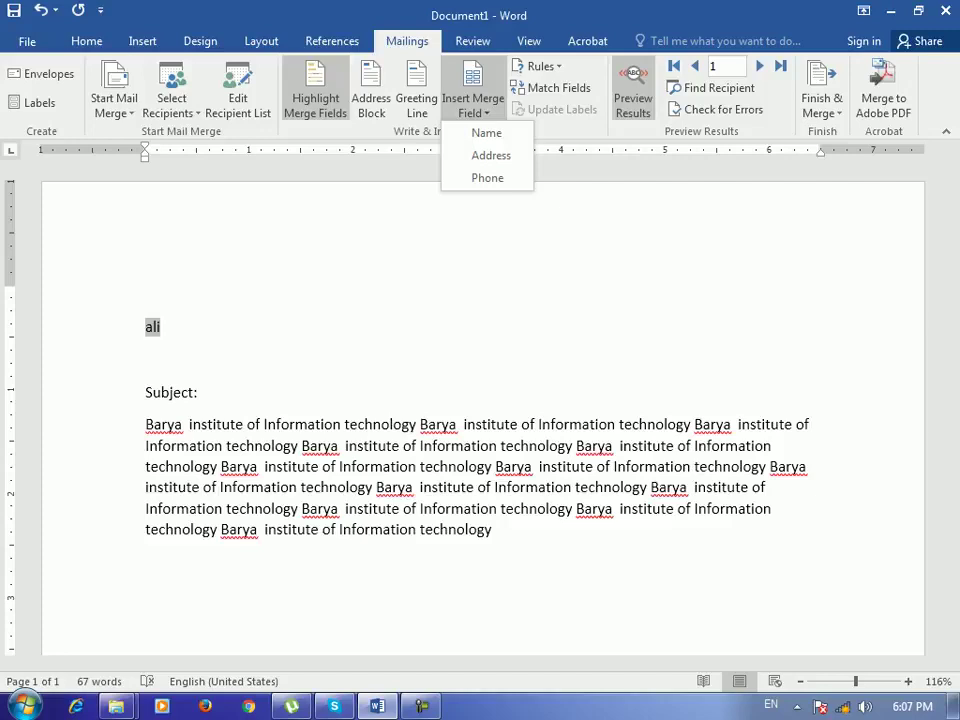
key(Escape)
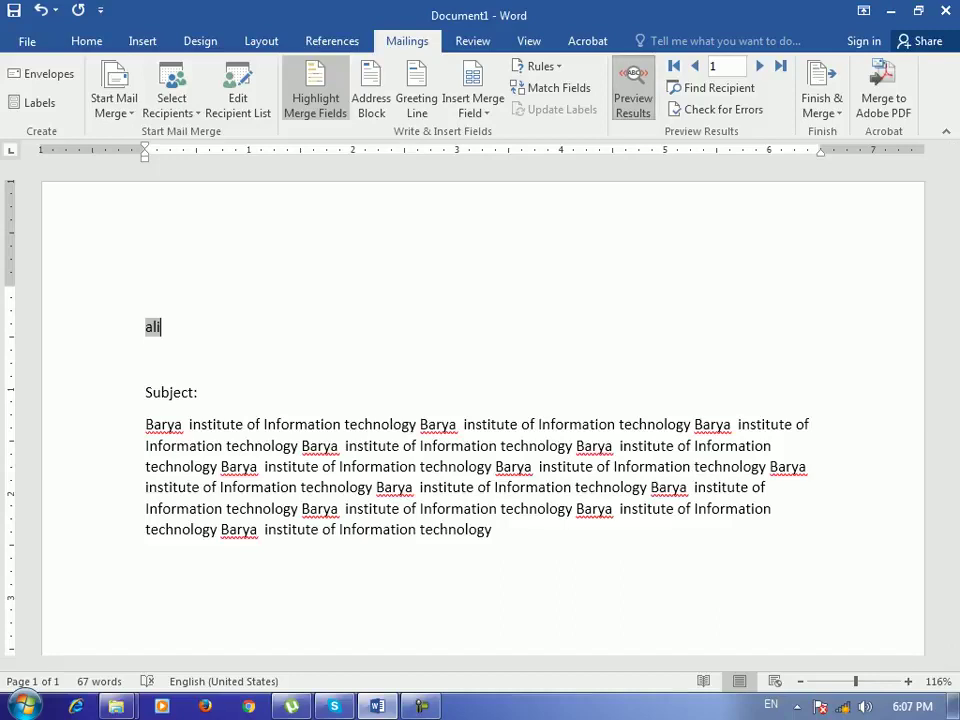
- Turn off the results preview and add a blank line above the Name field
click(633, 88)
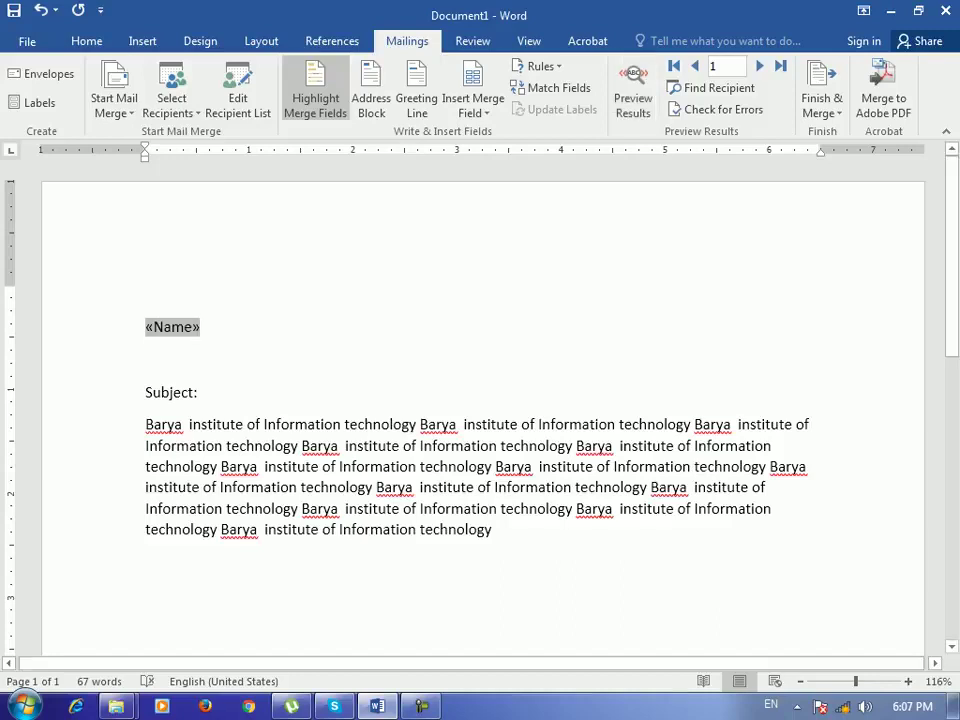
click(473, 105)
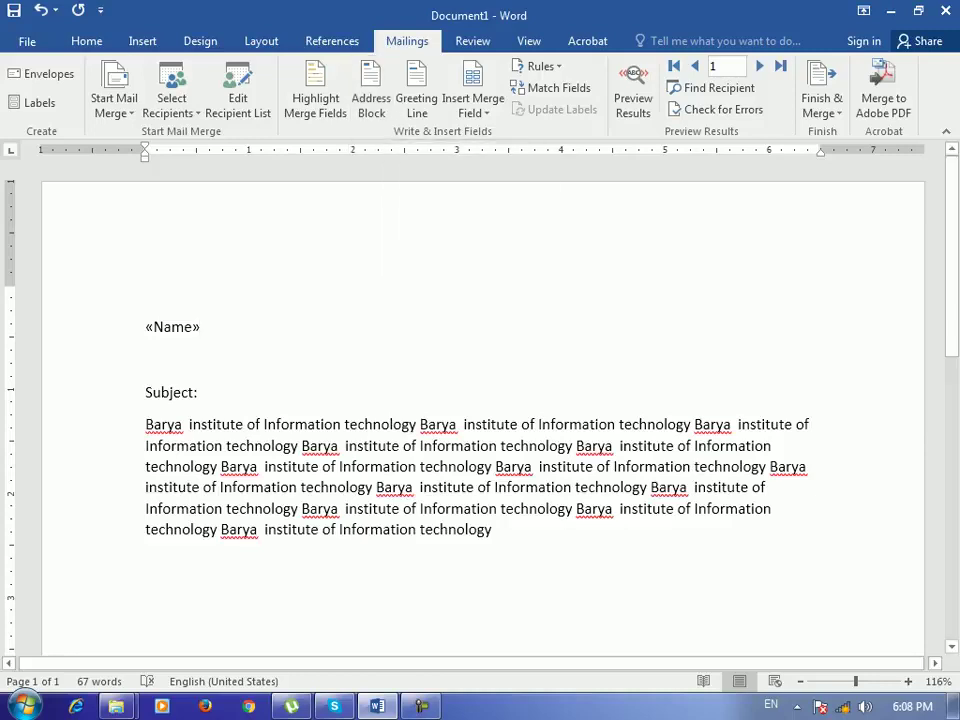
key(Home)
key(Return)
key(Up)
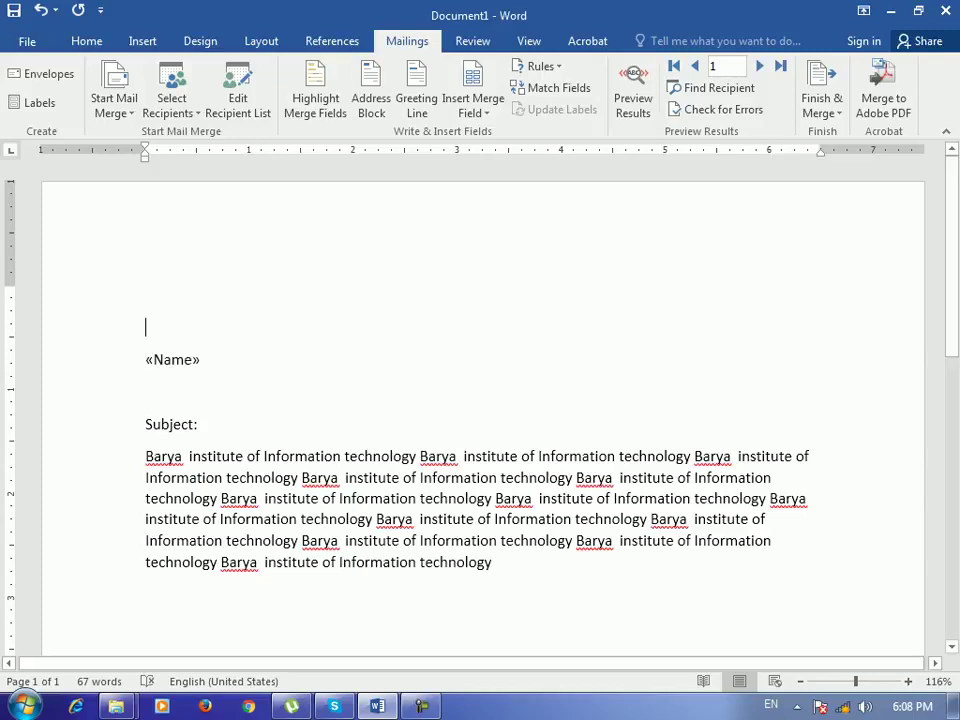
- Start inserting an address block on the blank line above the Name field and open its field matching
click(371, 92)
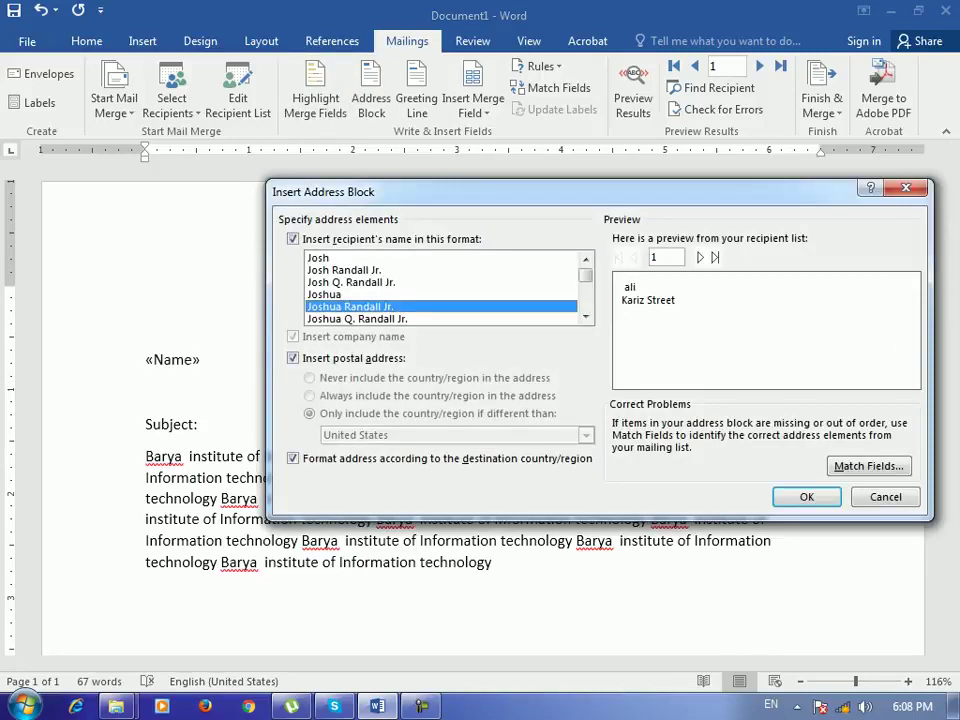
drag(560, 191, 513, 147)
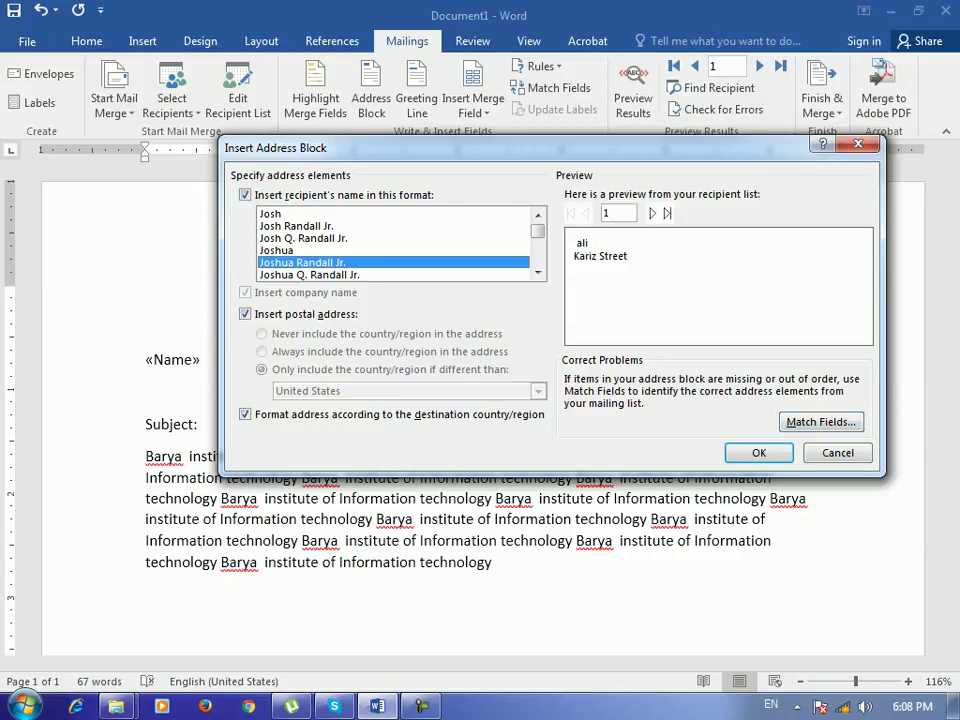
click(820, 421)
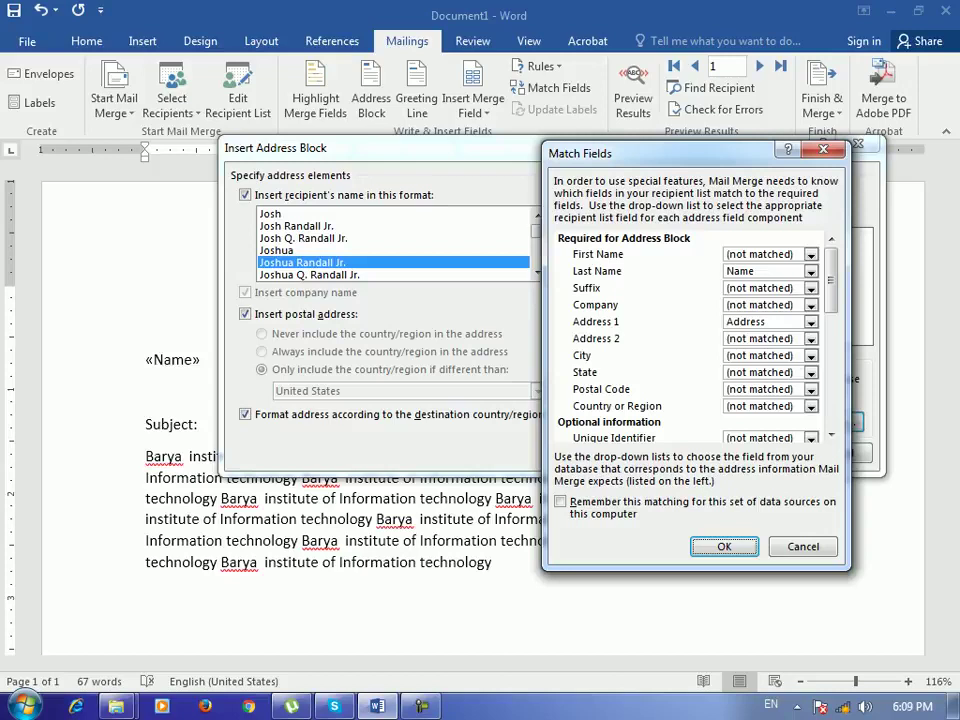
- Review which recipient list fields can be matched to Last Name and Address 1
click(811, 271)
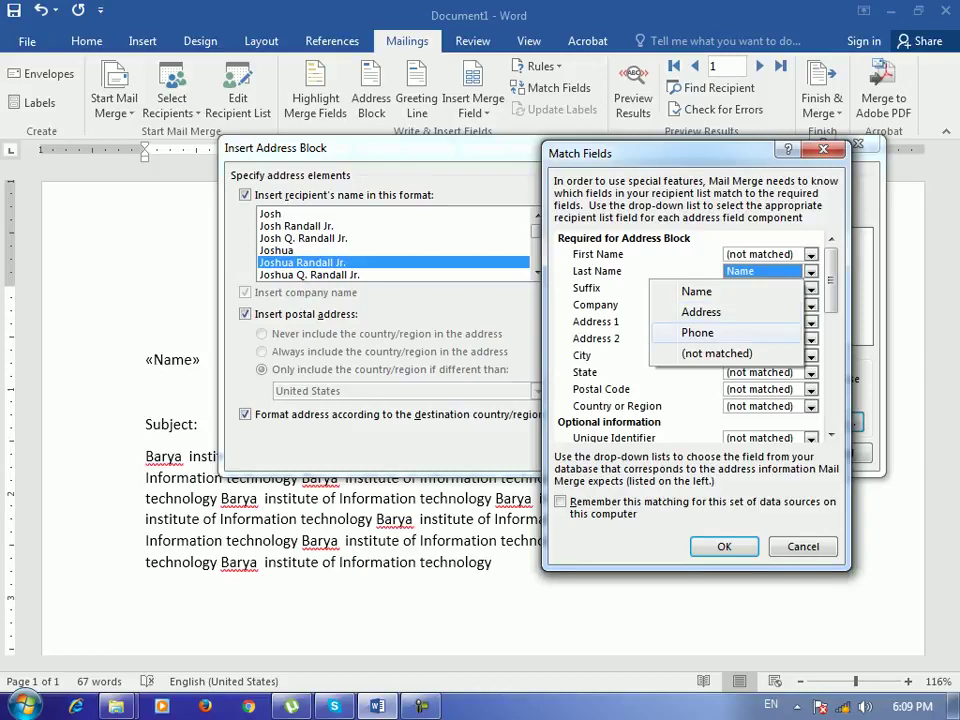
click(762, 254)
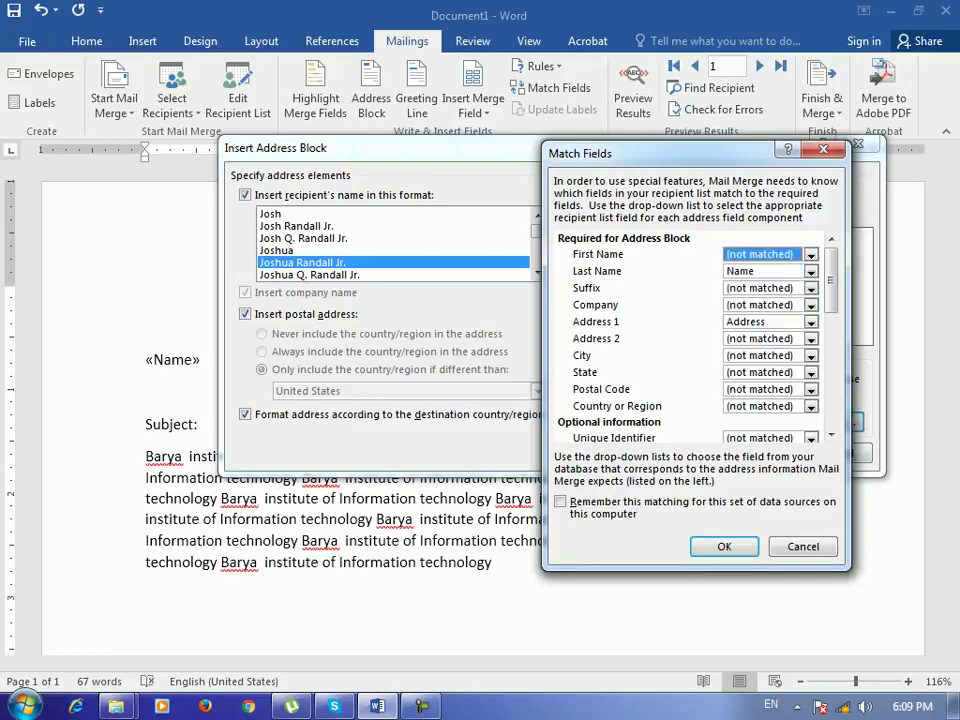
click(810, 271)
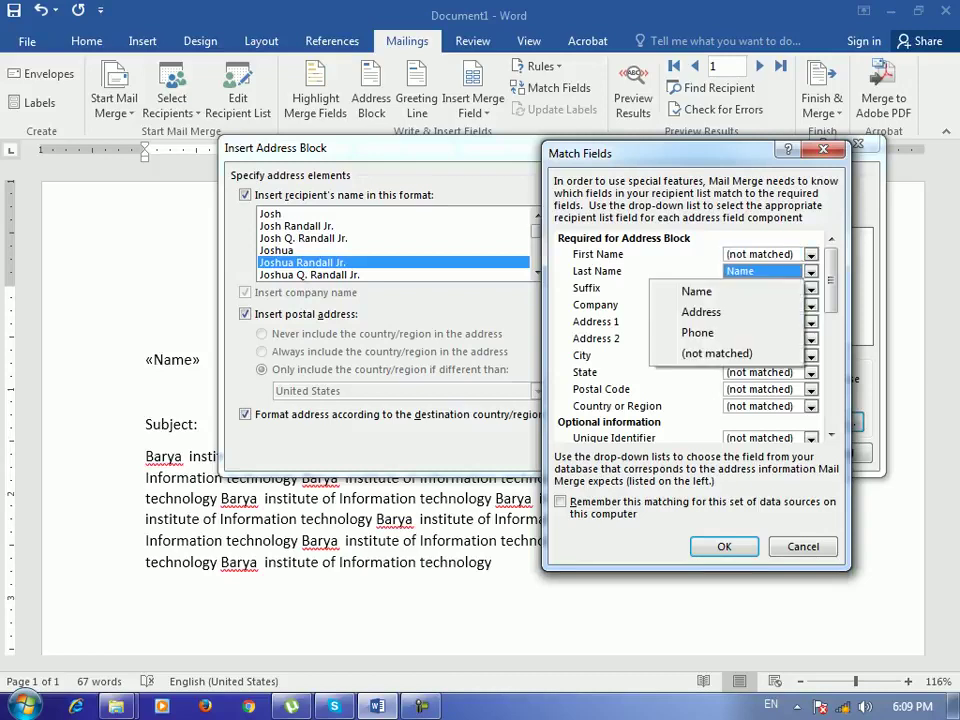
click(810, 305)
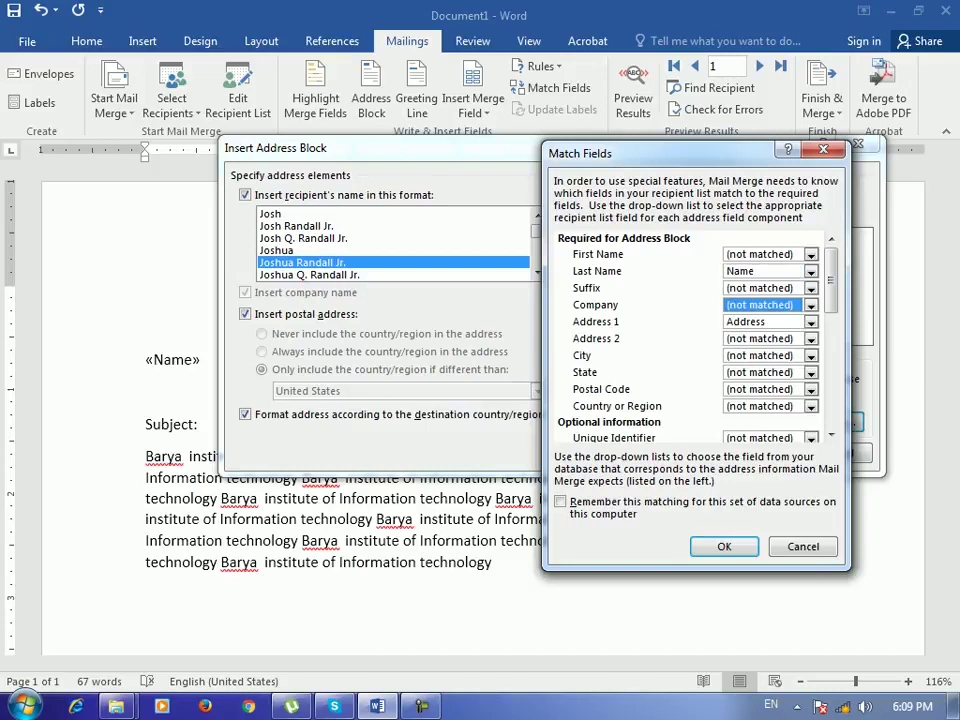
click(765, 321)
click(810, 322)
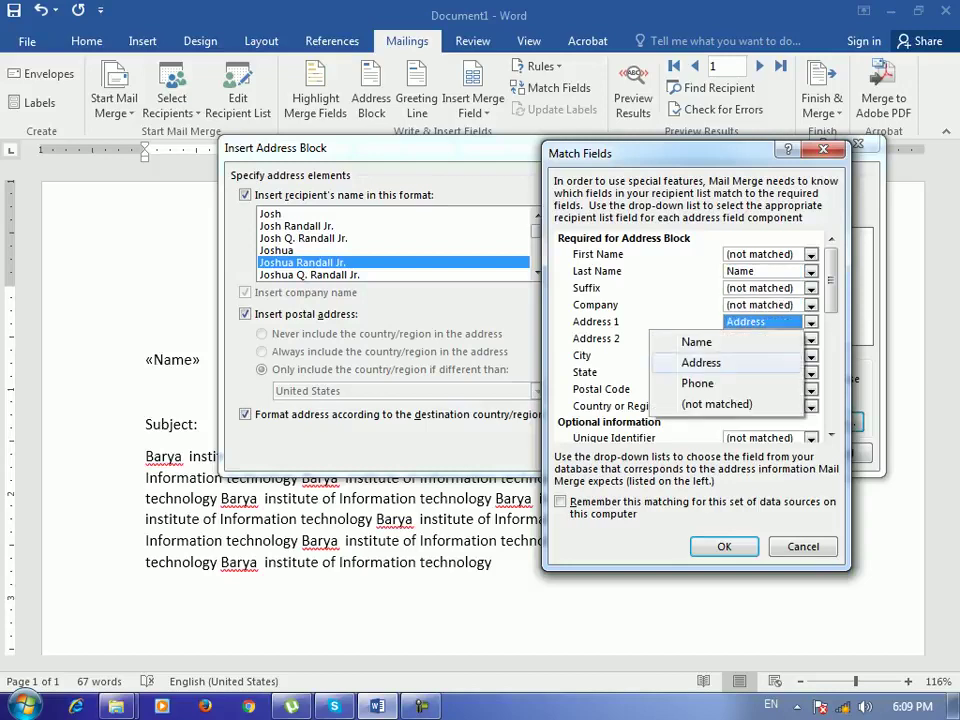
key(Return)
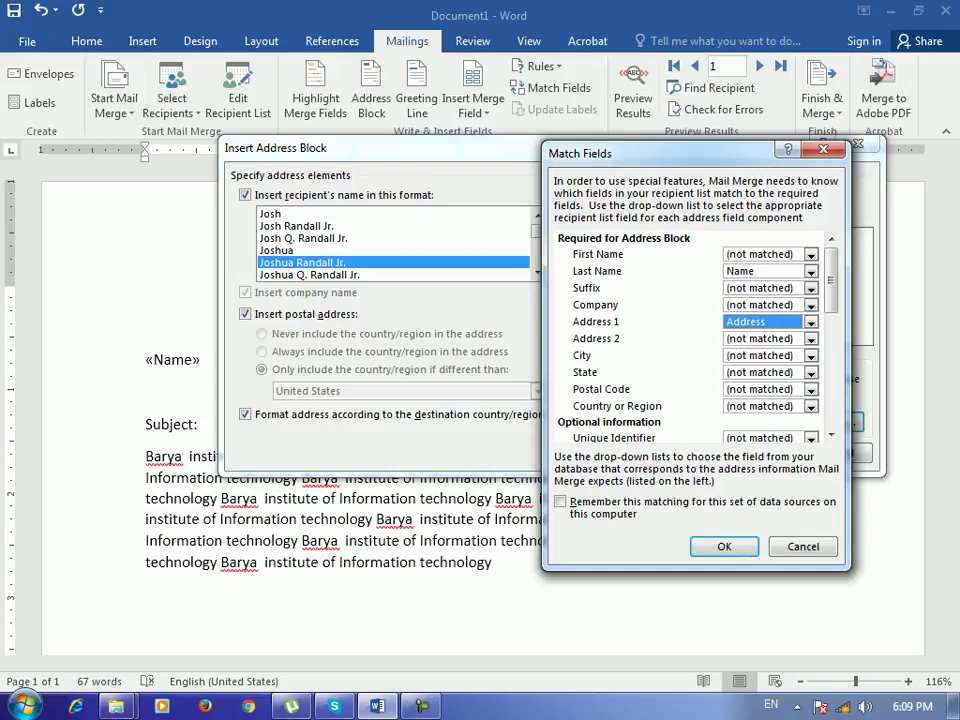
- Match Company to the Address field and Address 1 to the Phone field, and confirm the matching
click(810, 305)
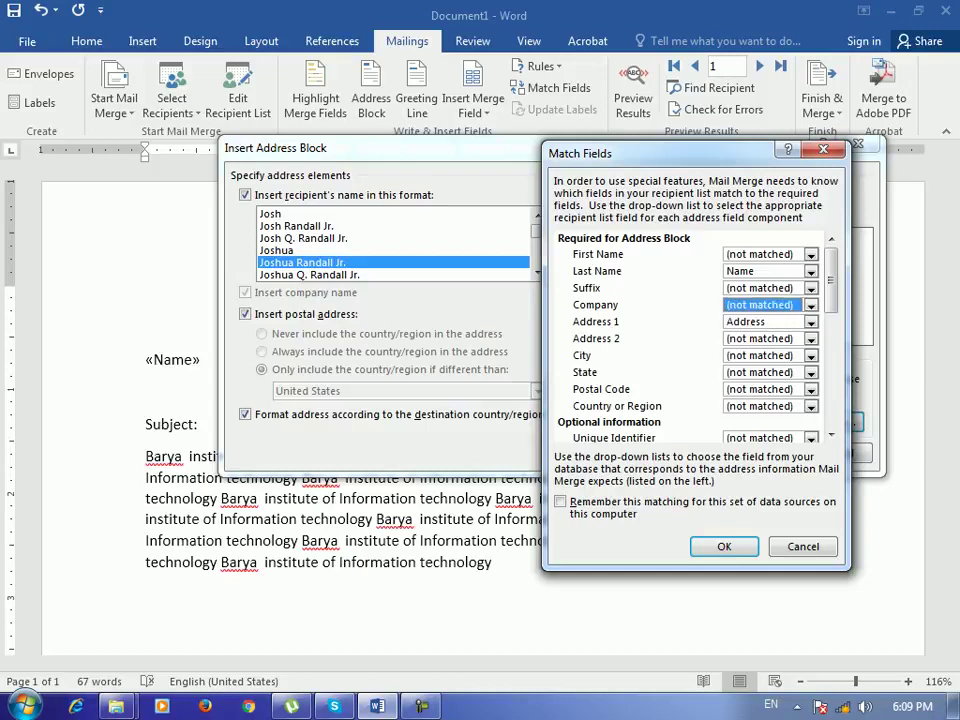
key(Return)
key(Tab)
key(alt+Down)
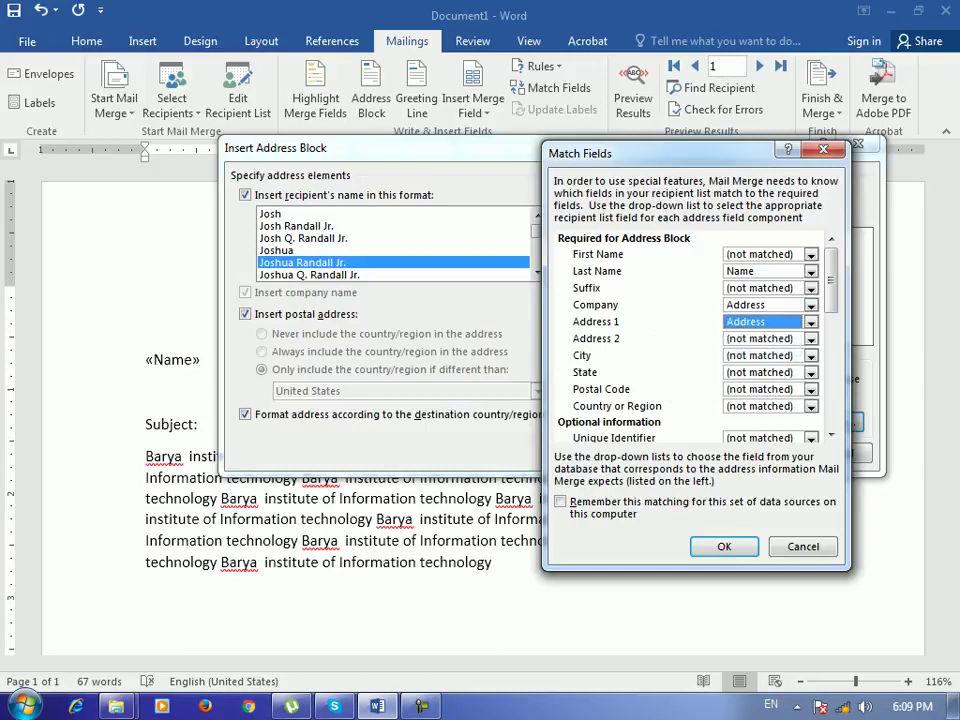
key(Down)
key(Down)
key(Return)
key(Return)
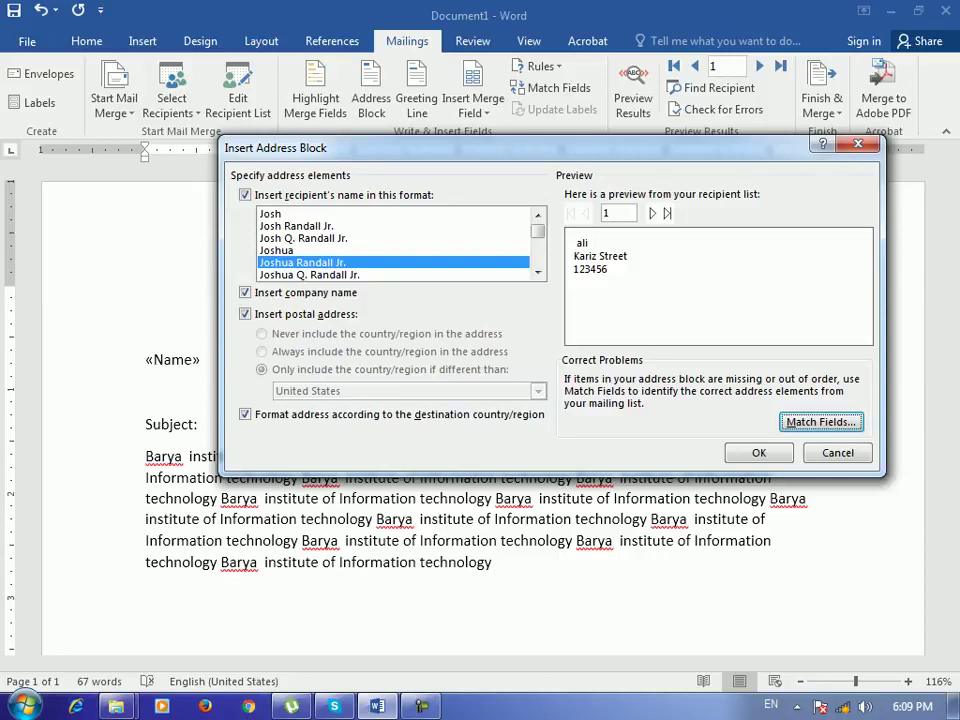
- Insert the address block with the matched fields and preview the merged letter
click(758, 452)
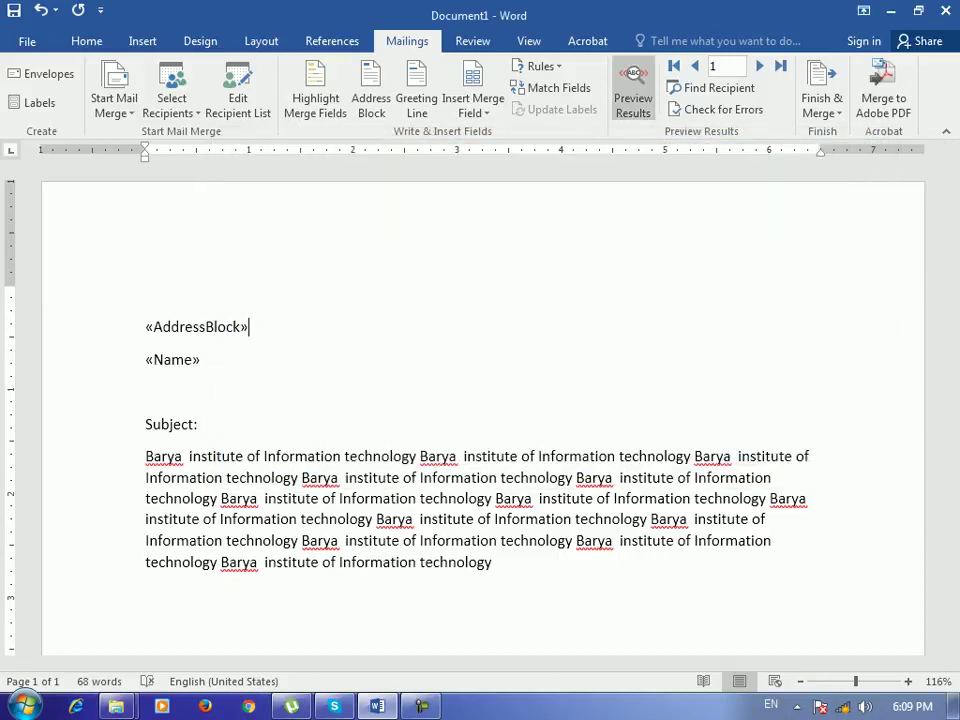
click(633, 95)
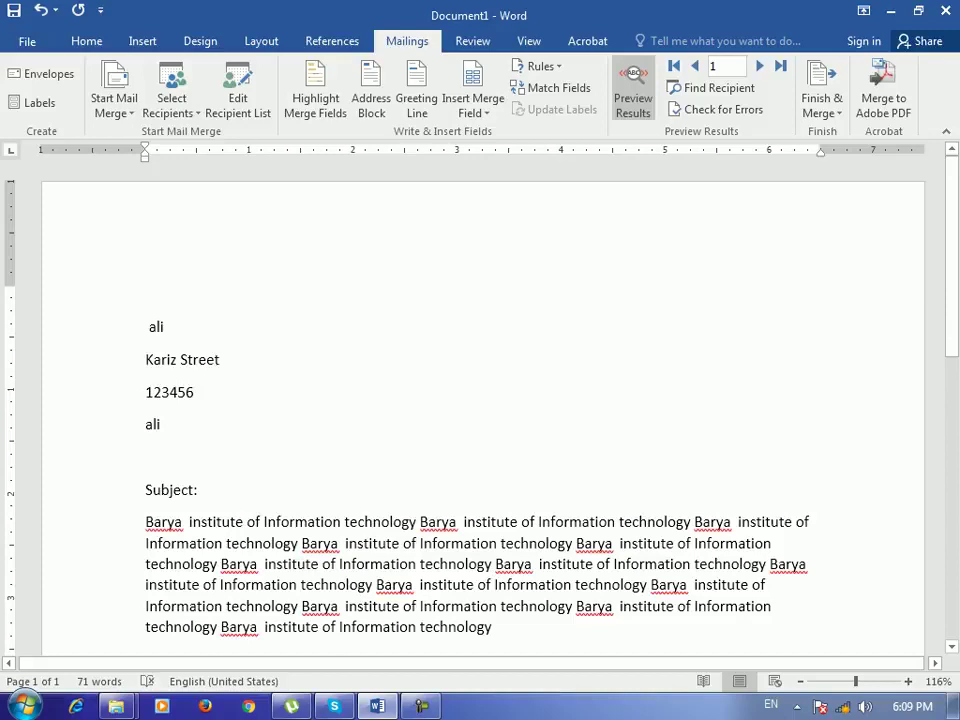
- Review the available merge fields and the current field matching of the recipient list
click(473, 112)
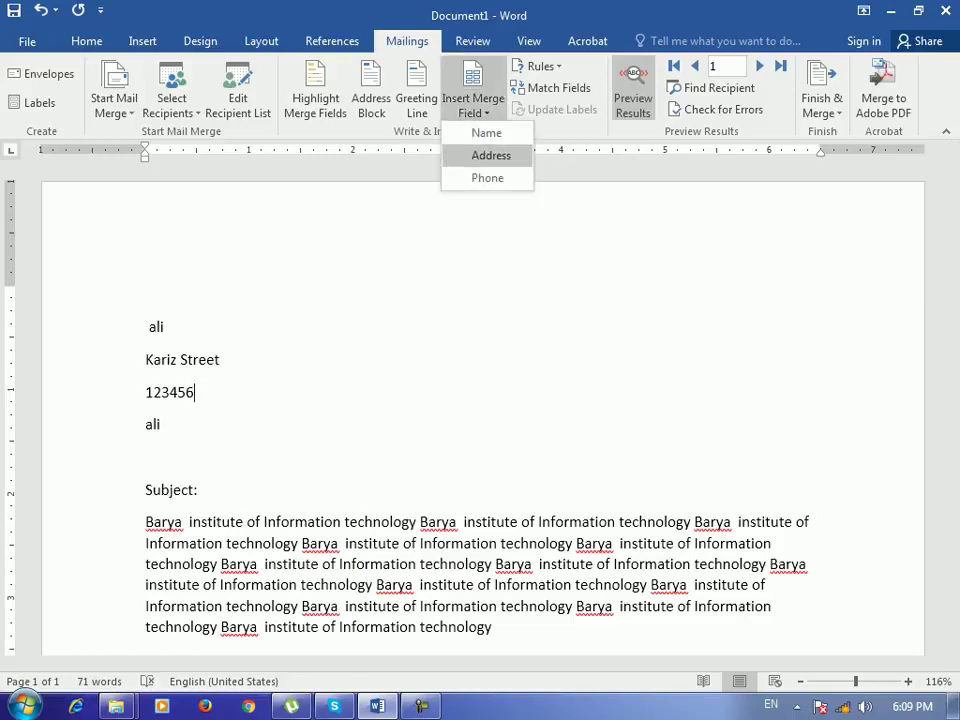
click(558, 87)
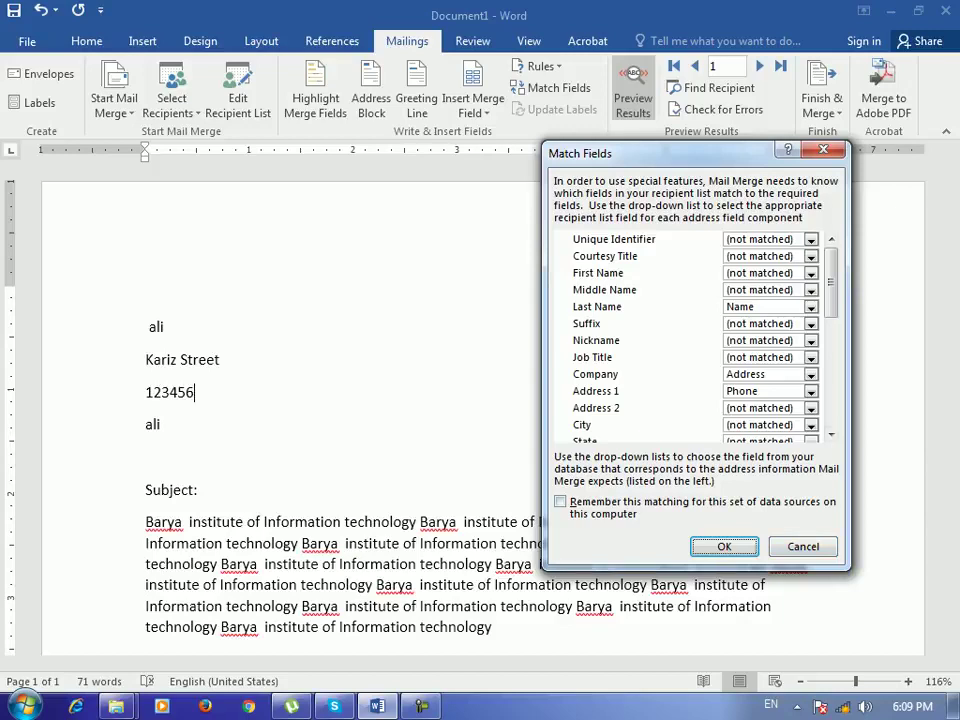
click(802, 546)
- Compare recipient name formats and insert a second address block after the first, using the couple format with both first names and a shared last name
click(371, 98)
click(303, 238)
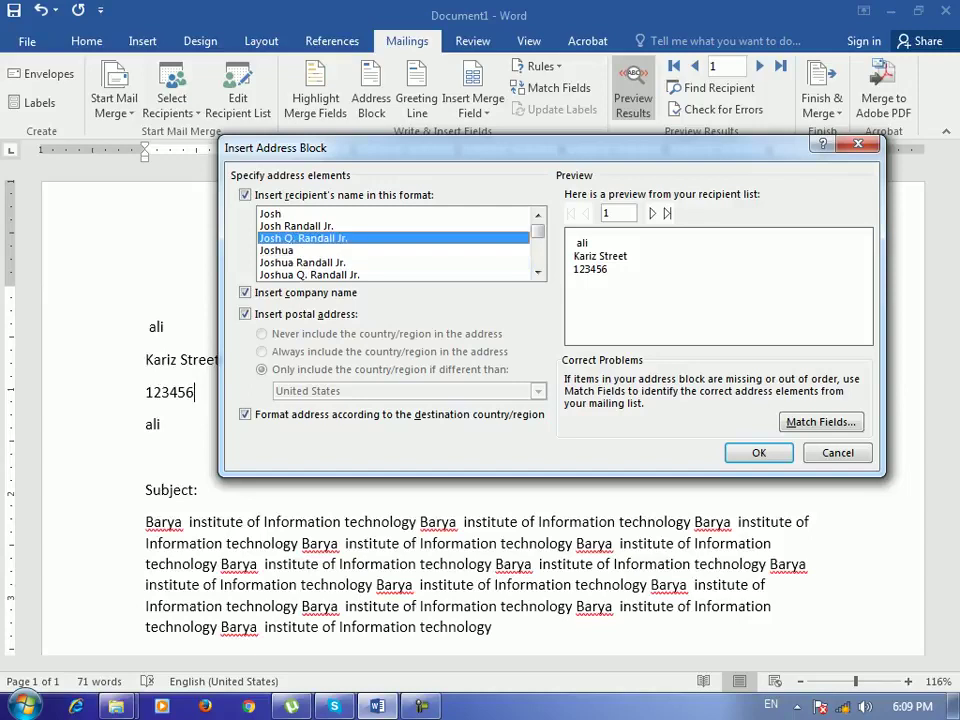
click(303, 262)
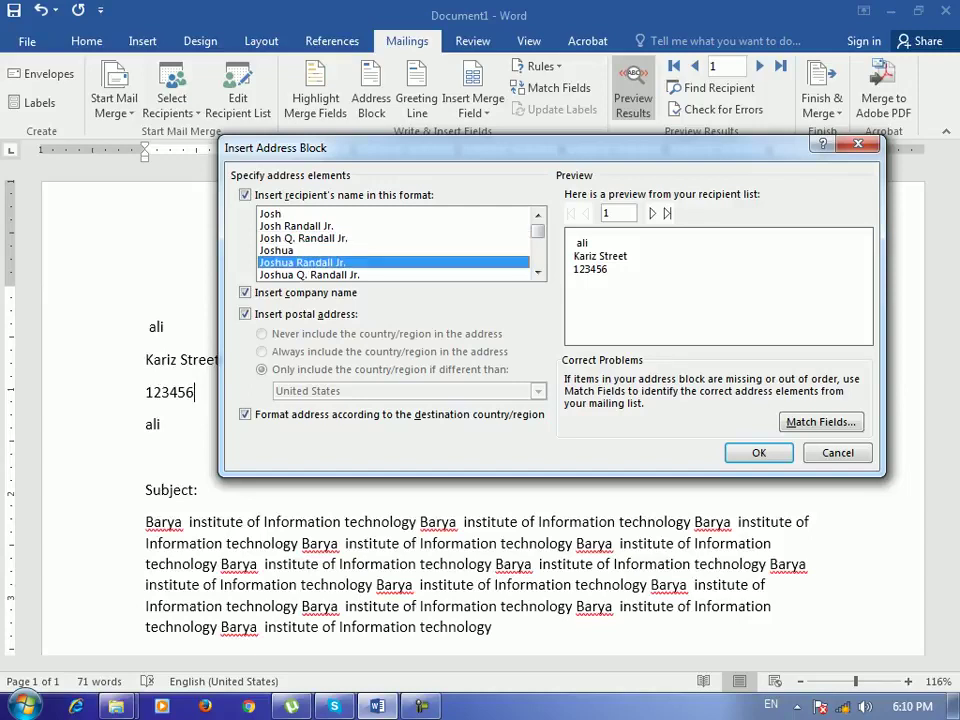
click(270, 213)
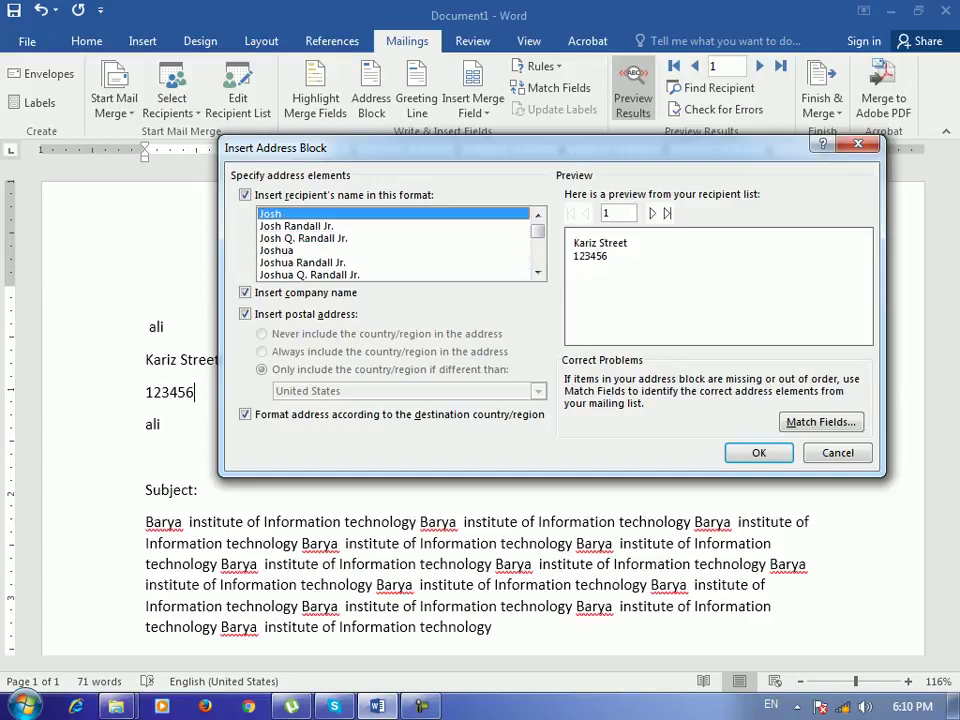
scroll(393, 244, down, 4)
scroll(393, 244, up, 4)
click(303, 262)
scroll(393, 244, down, 5)
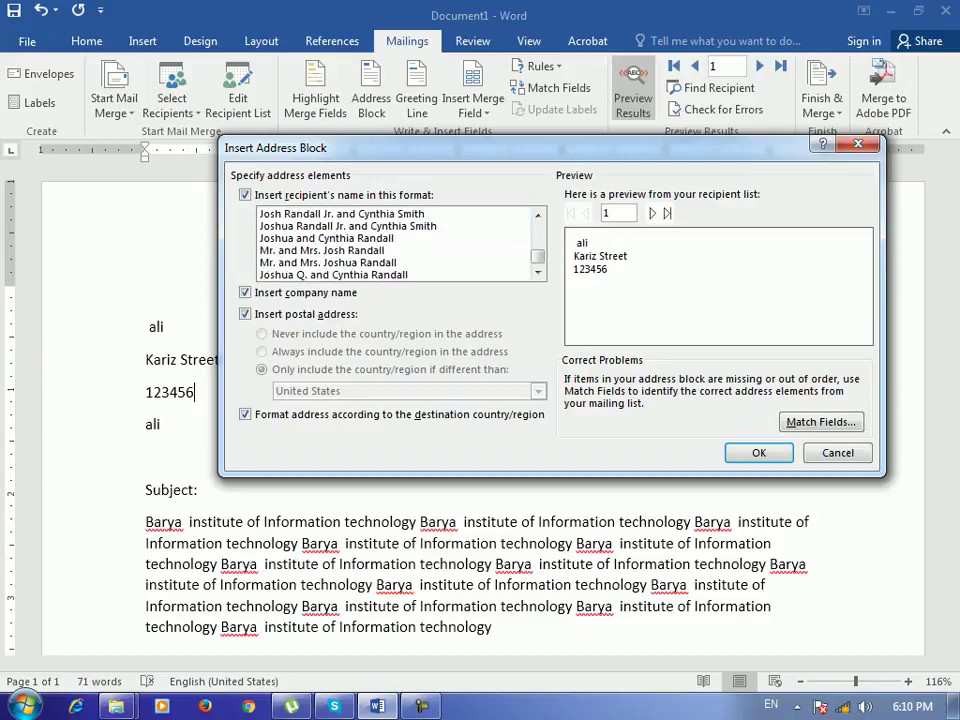
click(321, 250)
click(326, 238)
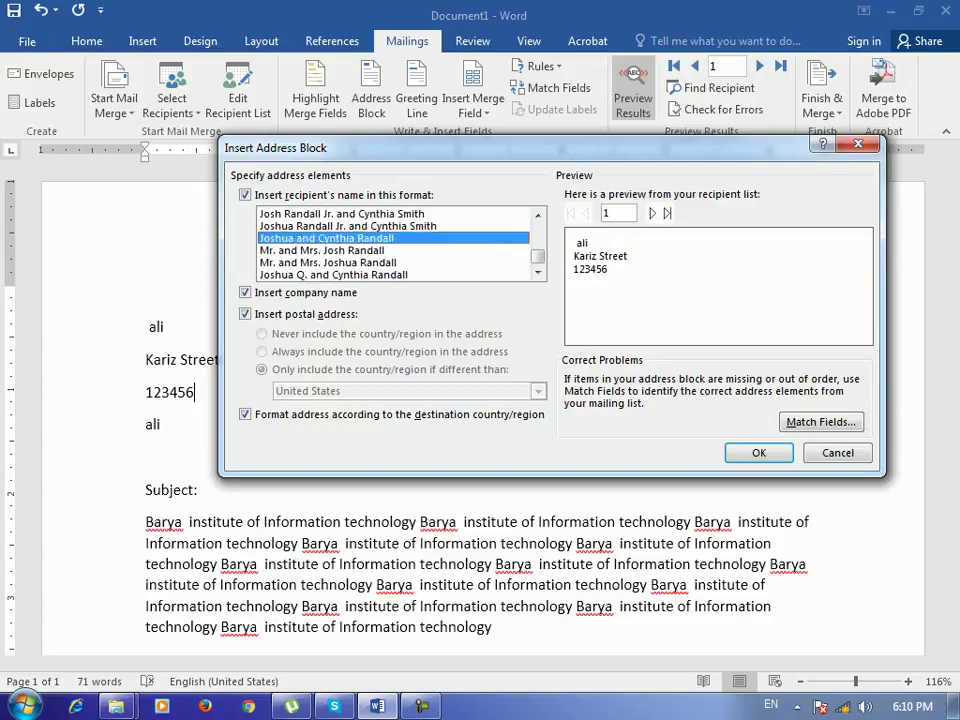
click(758, 452)
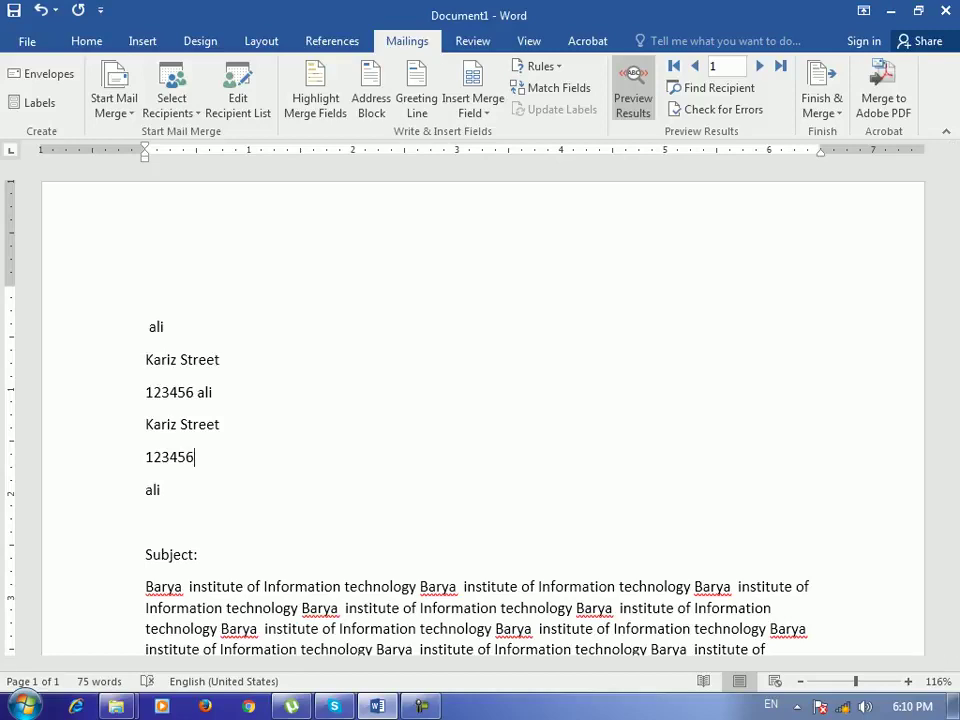
- Undo the second address block insertion and delete the remaining address block above the Name field
click(473, 106)
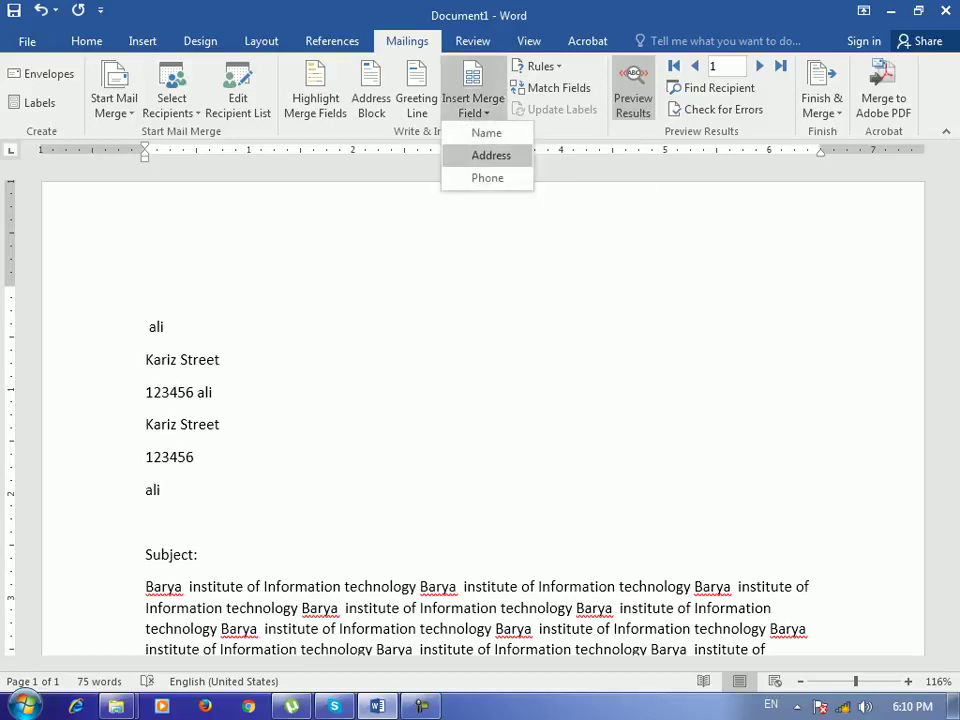
click(462, 112)
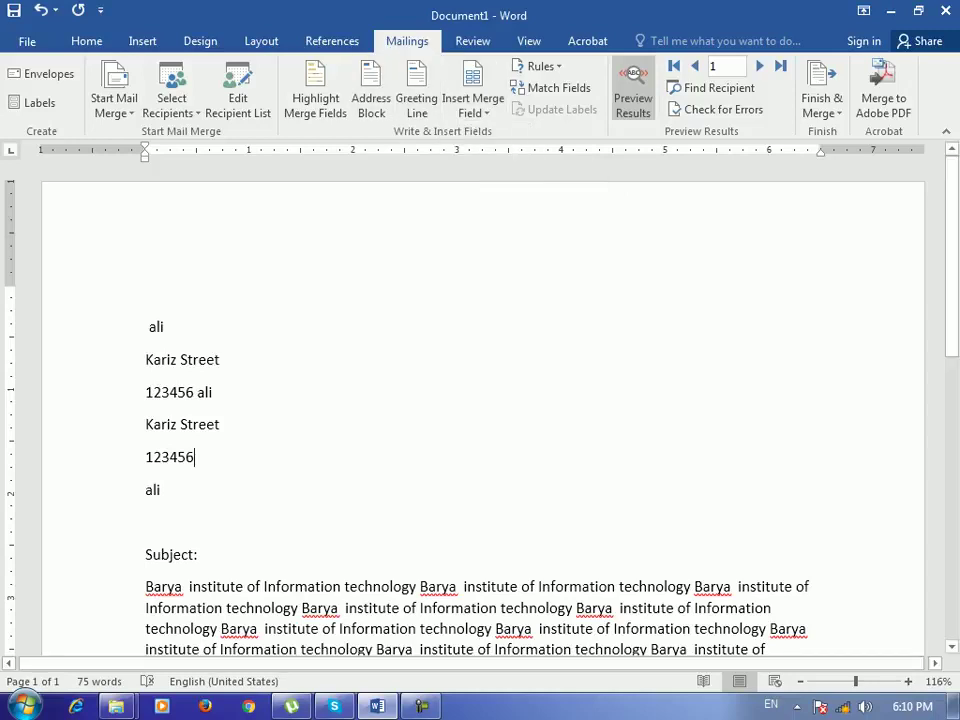
key(ctrl+z)
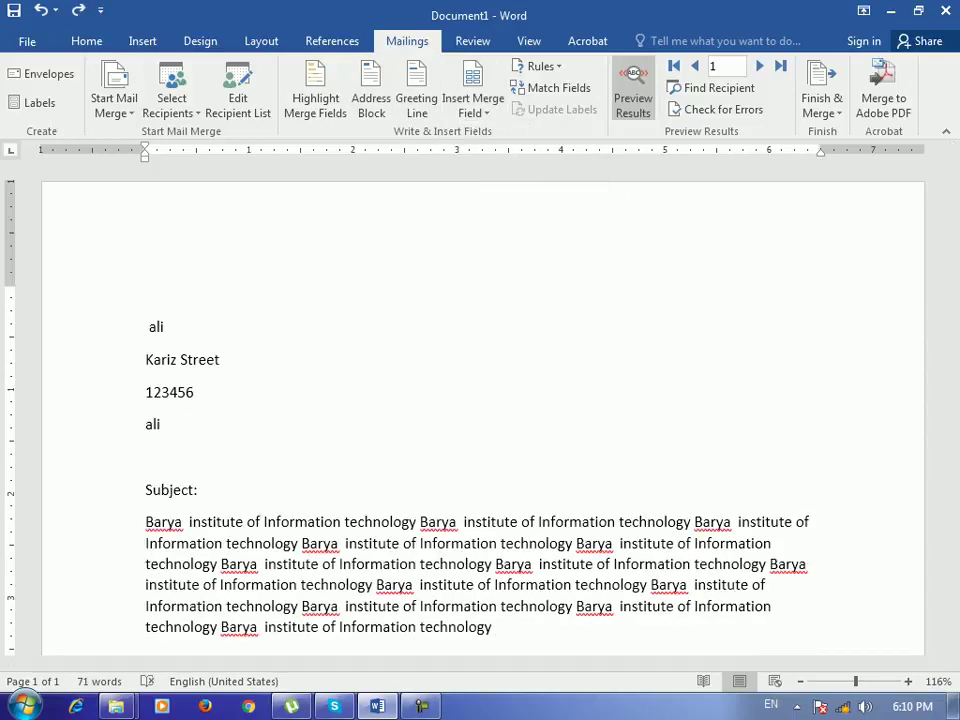
key(ctrl+z)
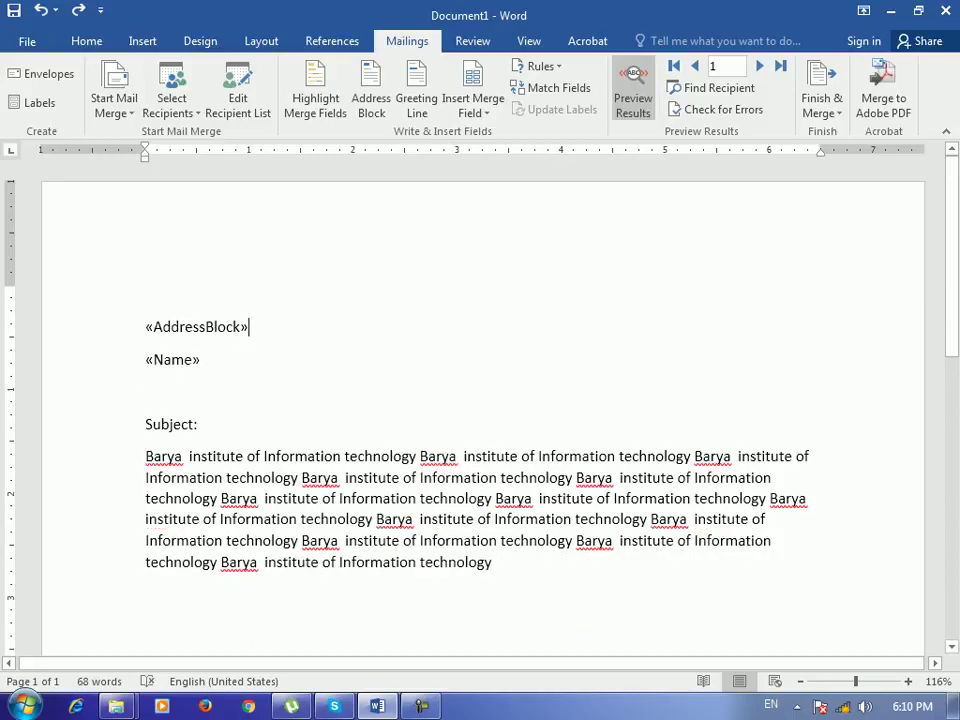
drag(146, 295, 160, 330)
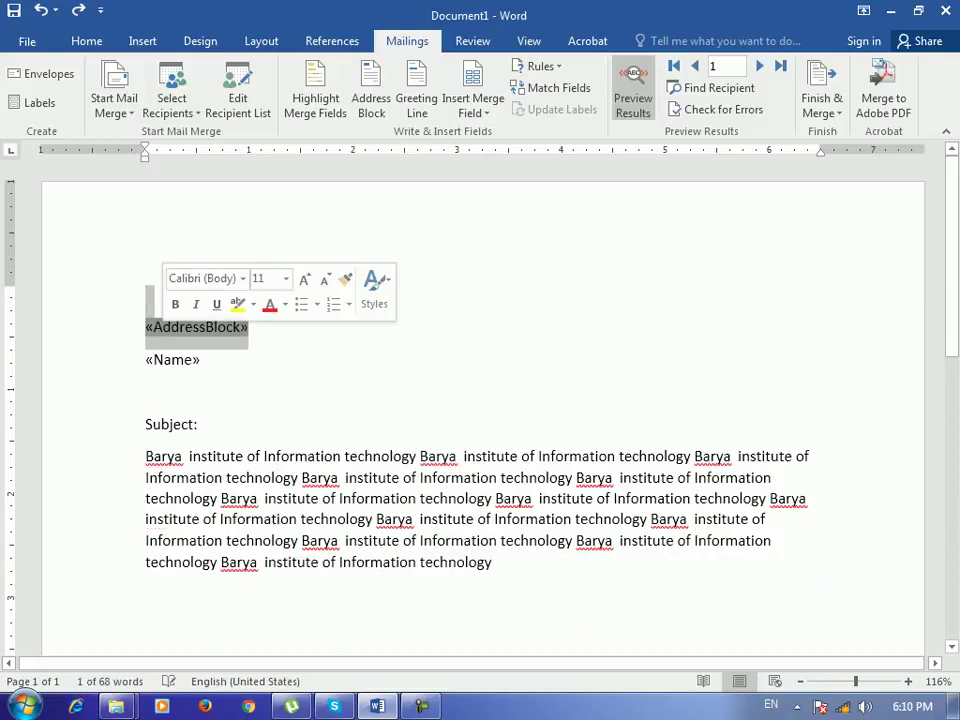
key(Delete)
- Start a greeting line above the Name field, keeping Dear as the salutation and choosing the Mr. plus last name format
click(416, 100)
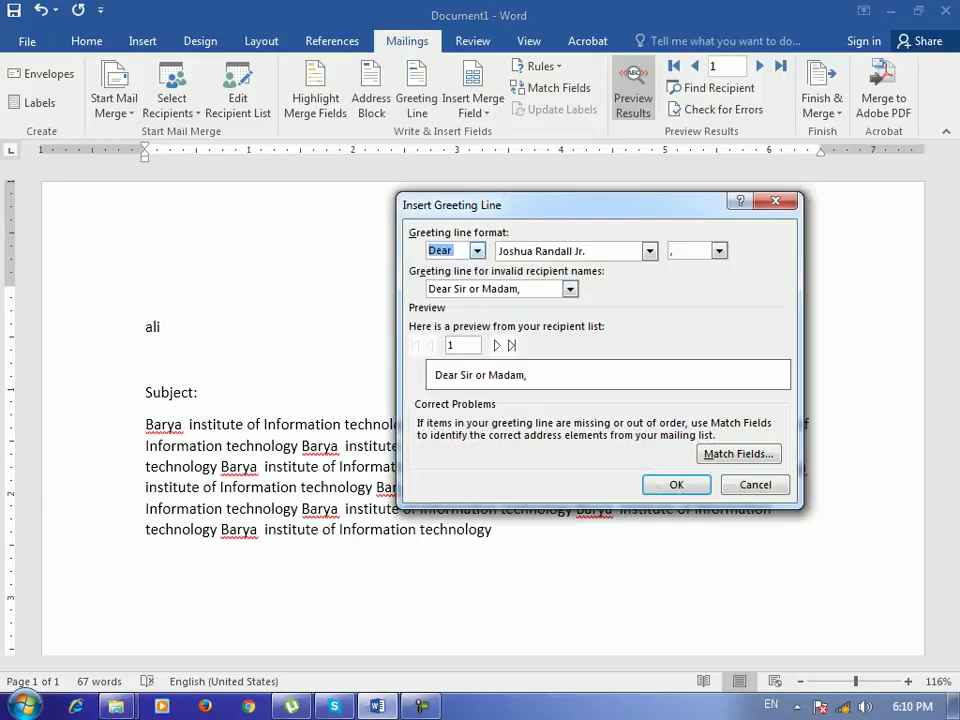
click(477, 250)
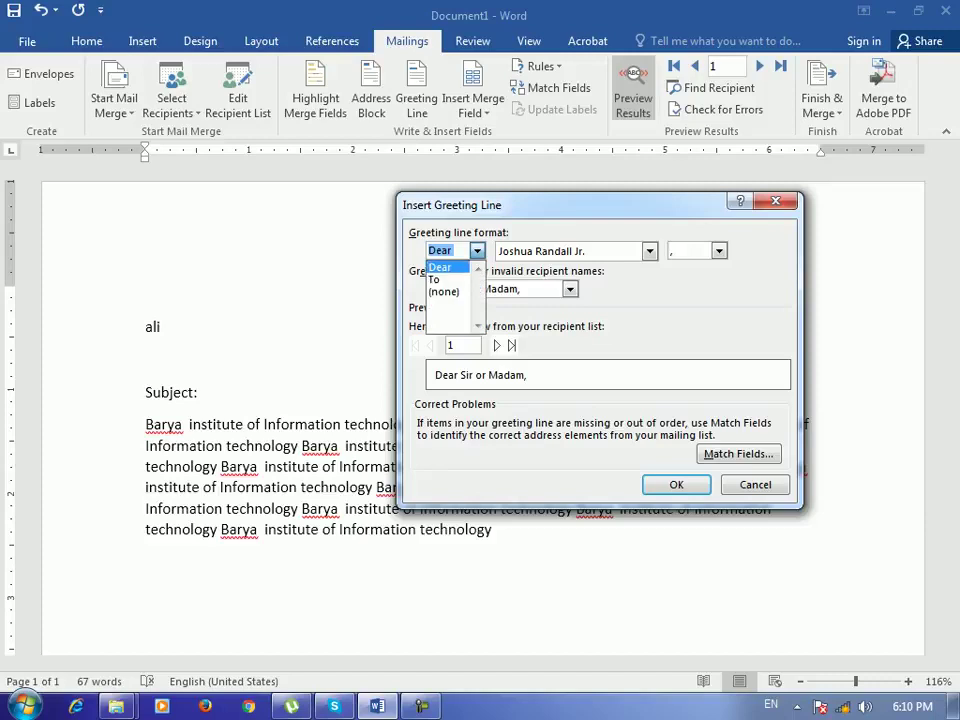
click(440, 267)
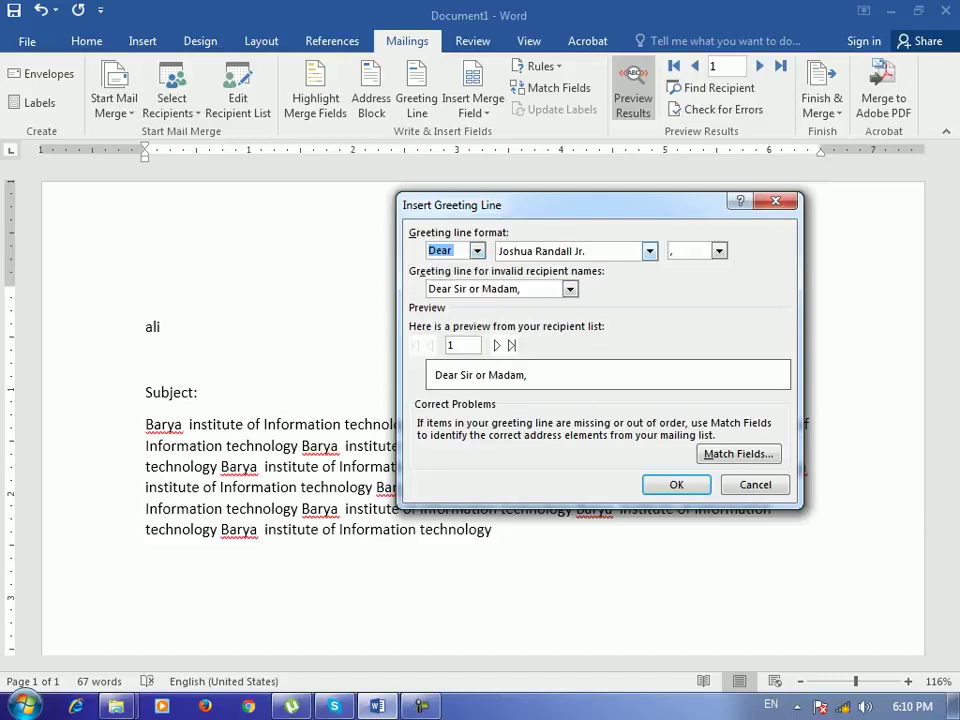
click(649, 251)
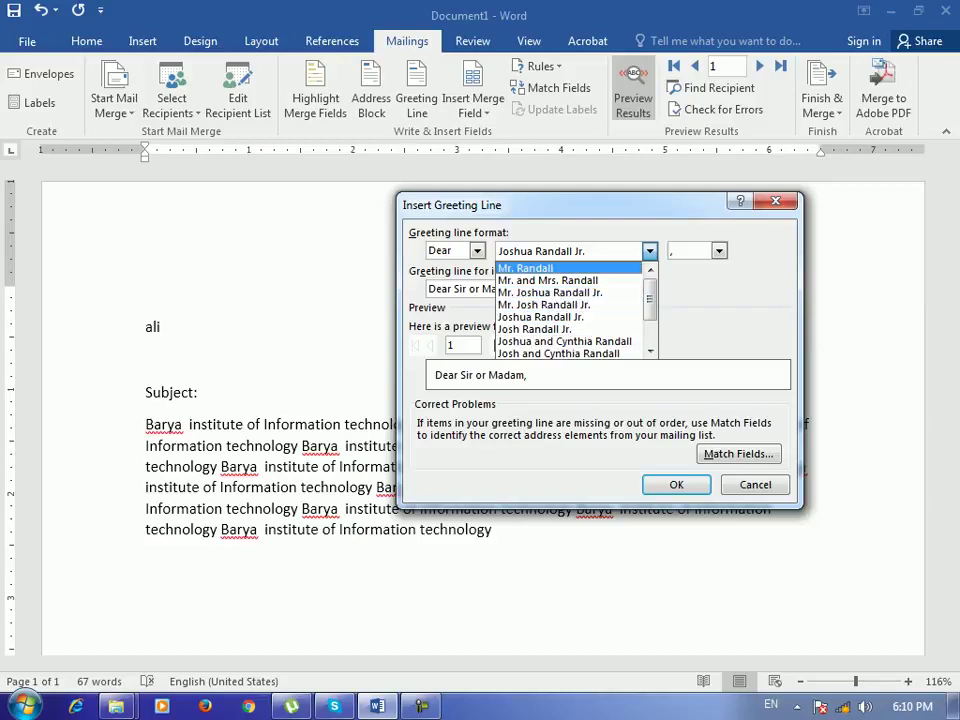
key(Escape)
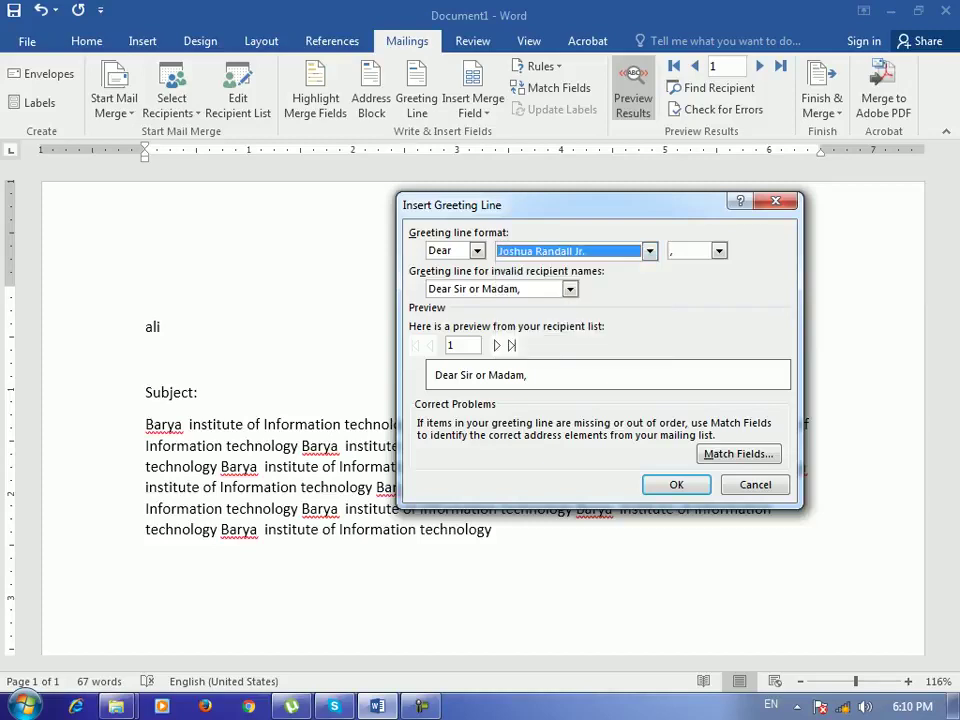
click(649, 251)
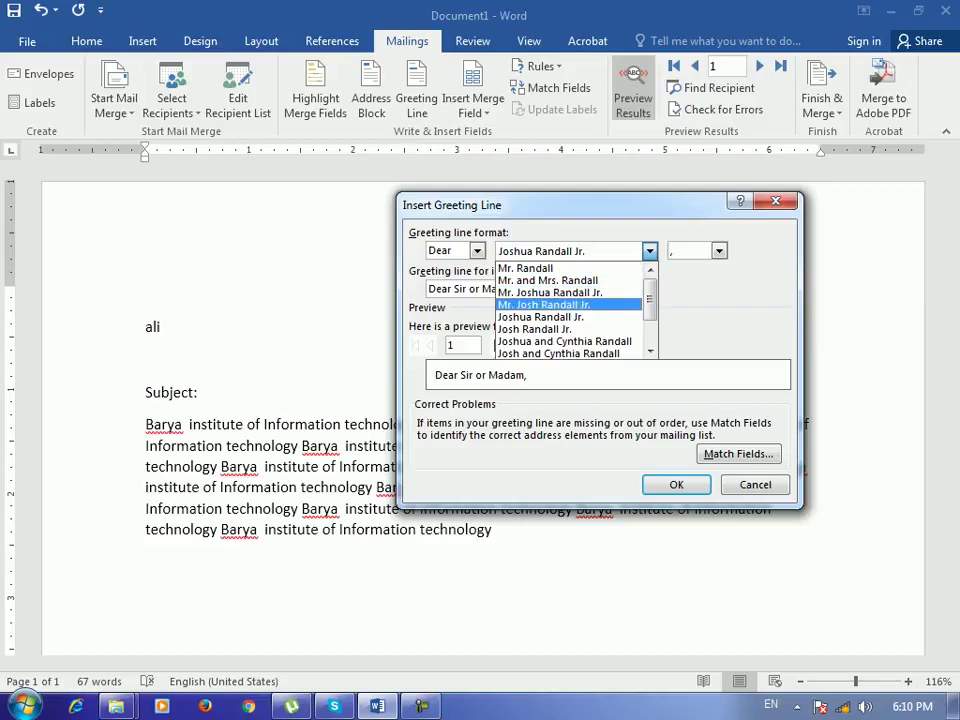
key(Down)
key(Up)
key(Up)
key(Up)
key(Up)
key(Return)
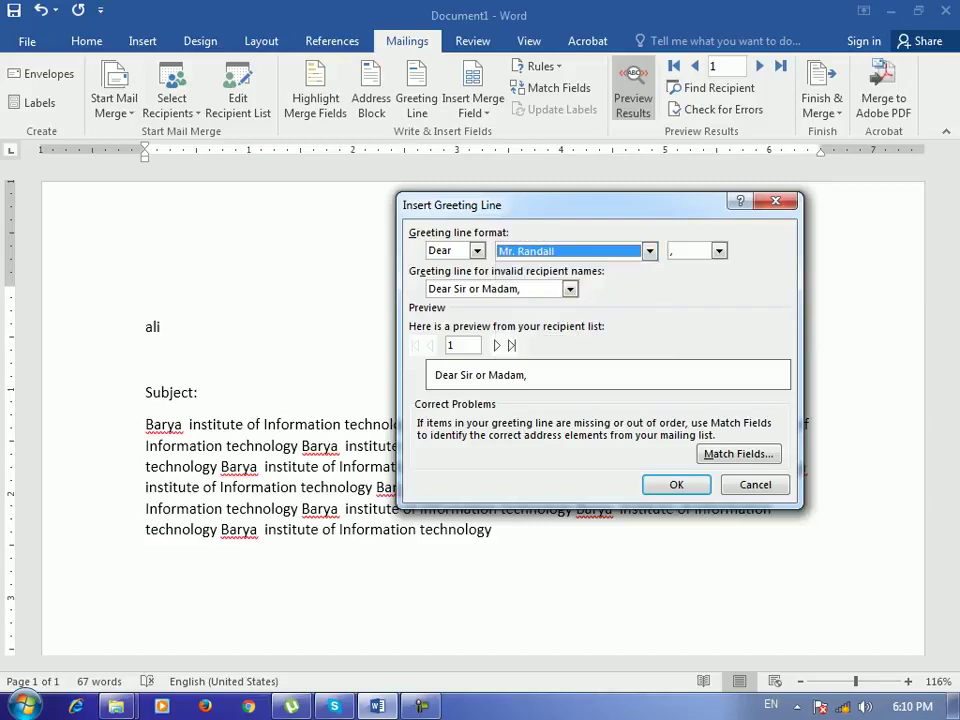
- Review the greeting's punctuation options and field matching, keep the comma, and insert the greeting line
click(719, 251)
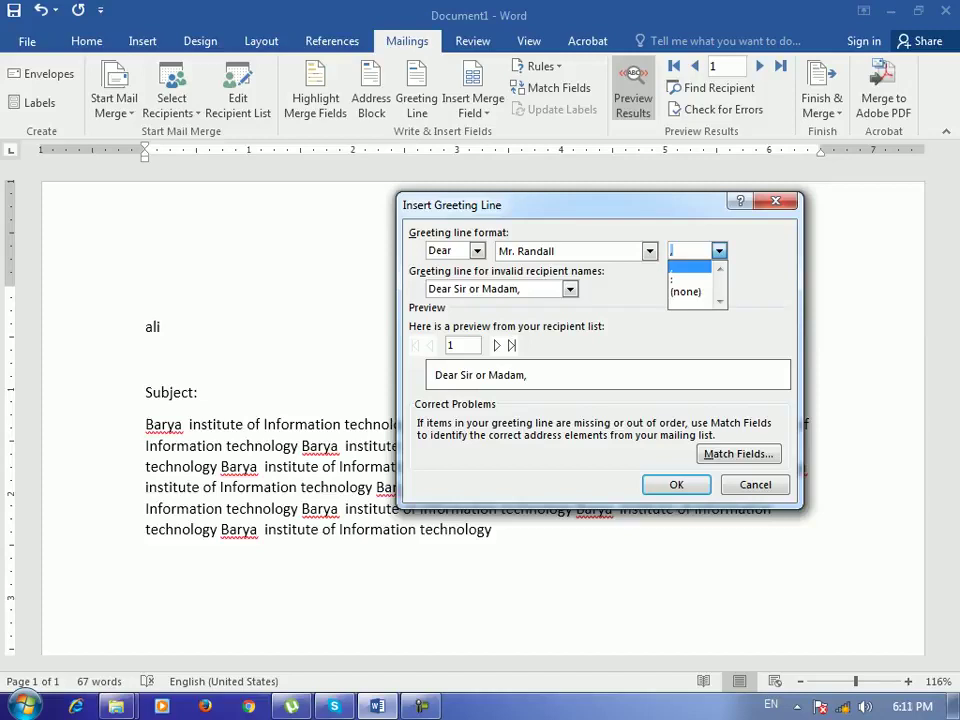
key(Escape)
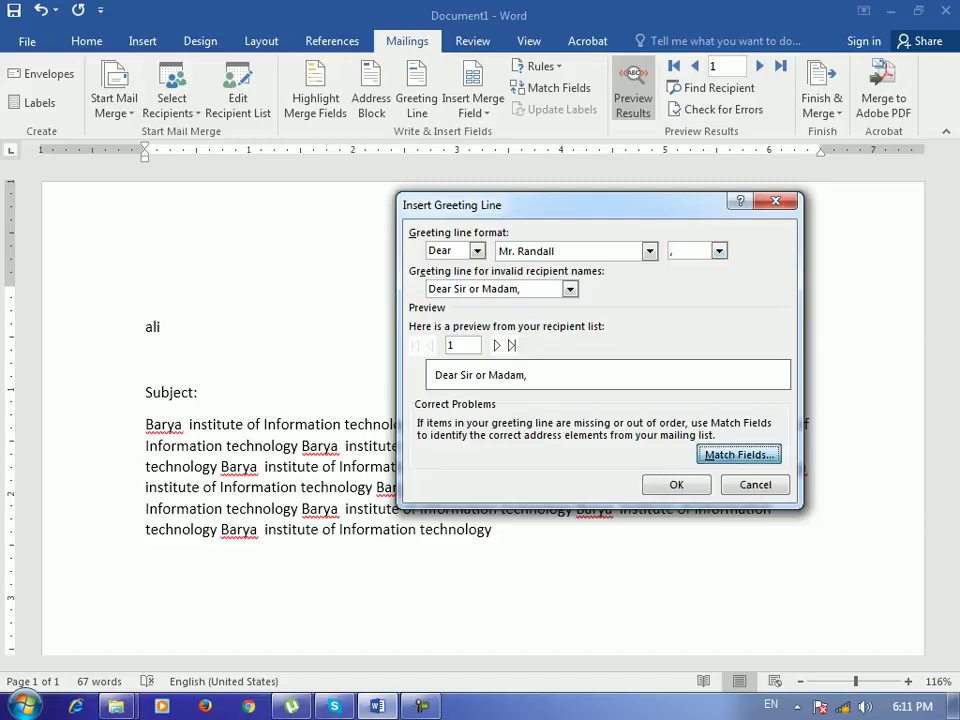
click(738, 454)
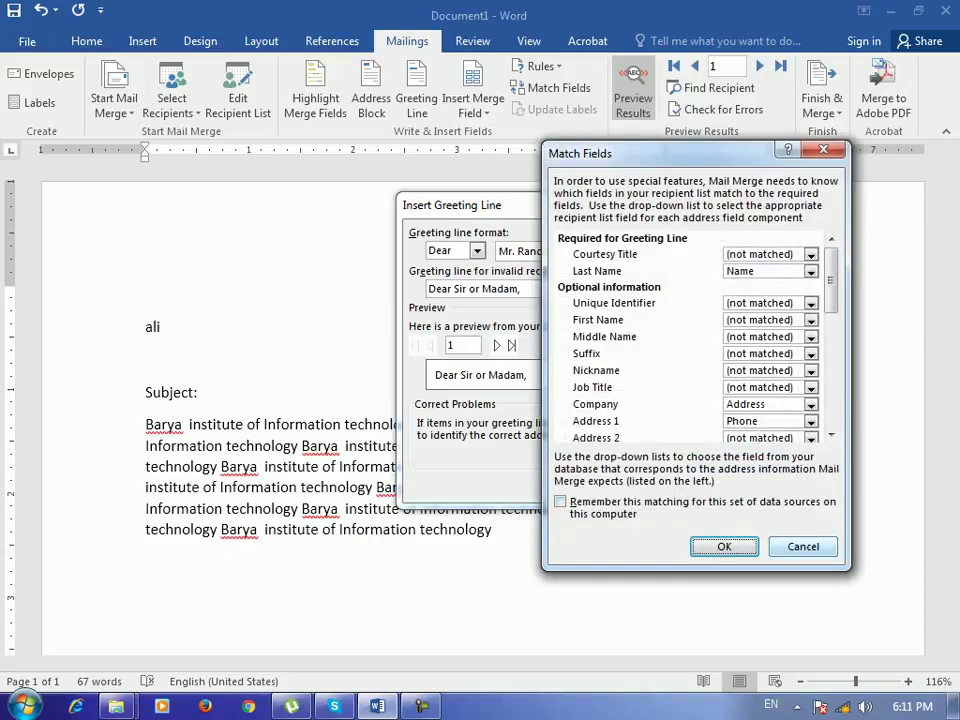
click(803, 546)
click(676, 484)
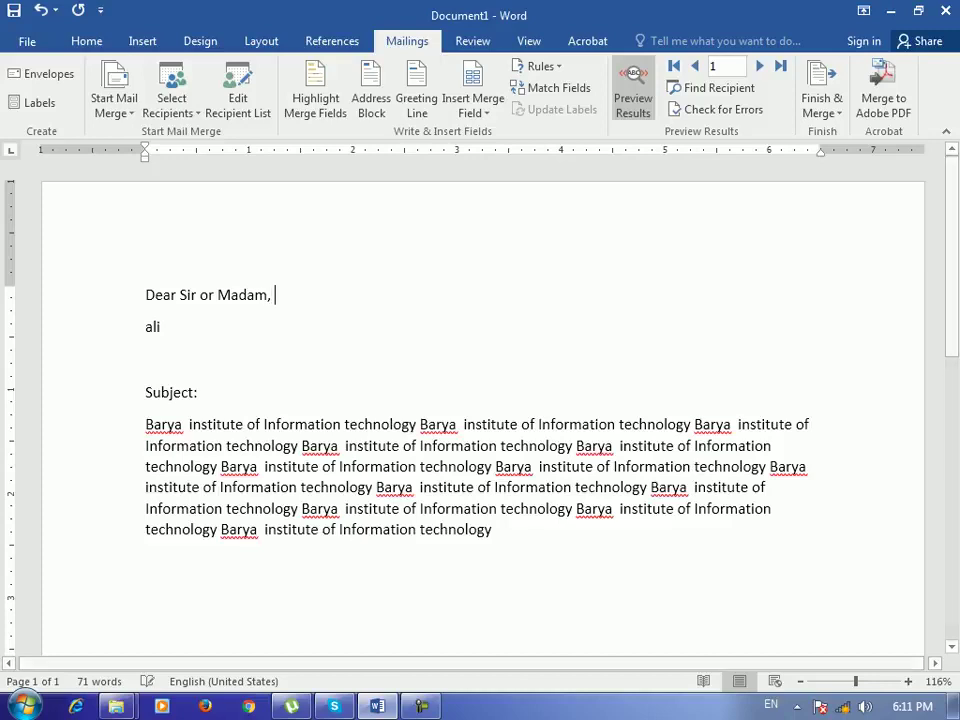
- Try inserting the Name merge field after the greeting line and remove it again
click(473, 112)
click(486, 133)
key(BackSpace)
key(BackSpace)
key(BackSpace)
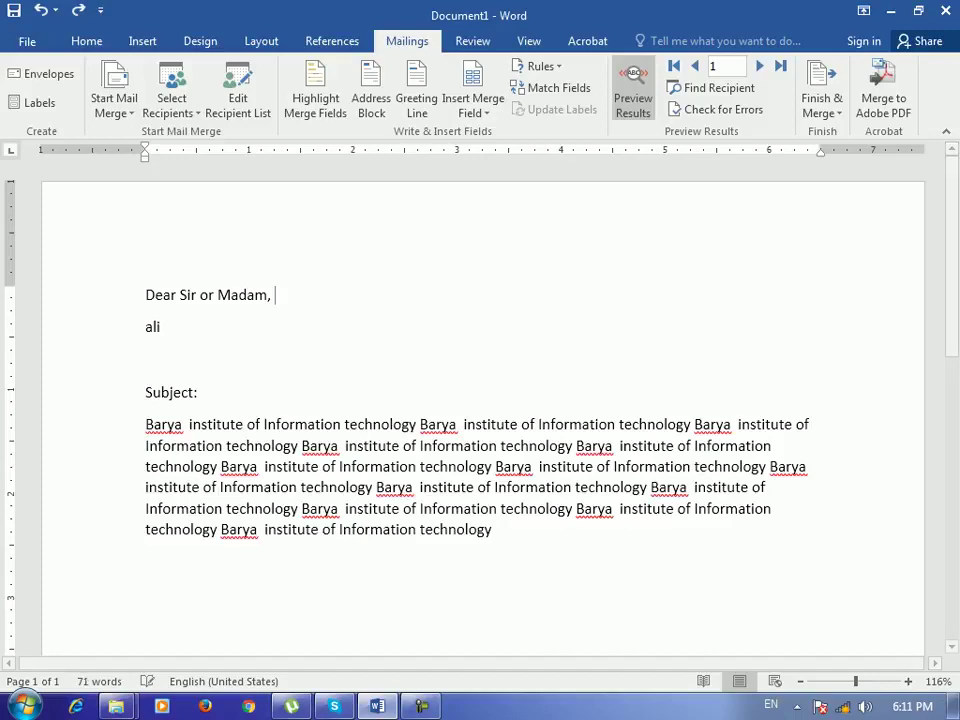
- Look over the greeting line settings and the list of insertable merge fields without changing anything
click(416, 90)
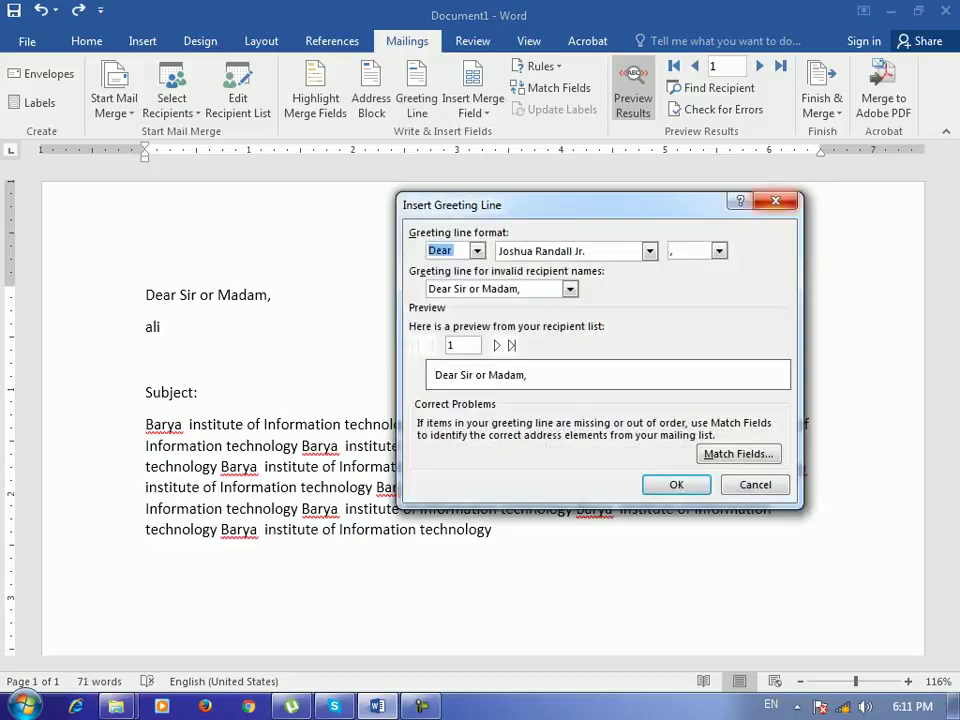
key(Escape)
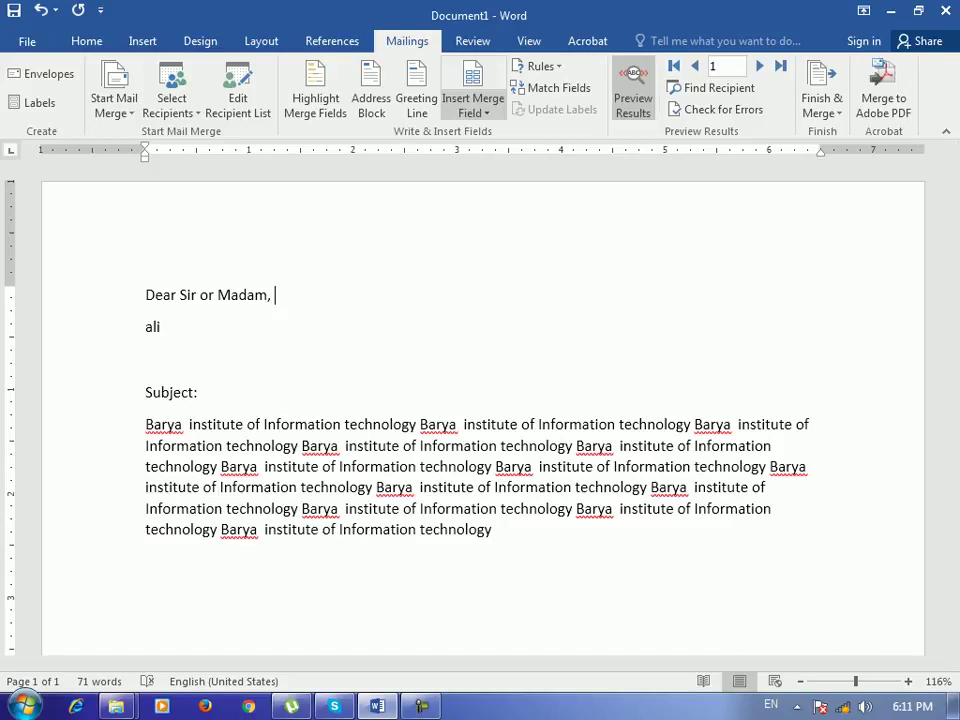
click(476, 106)
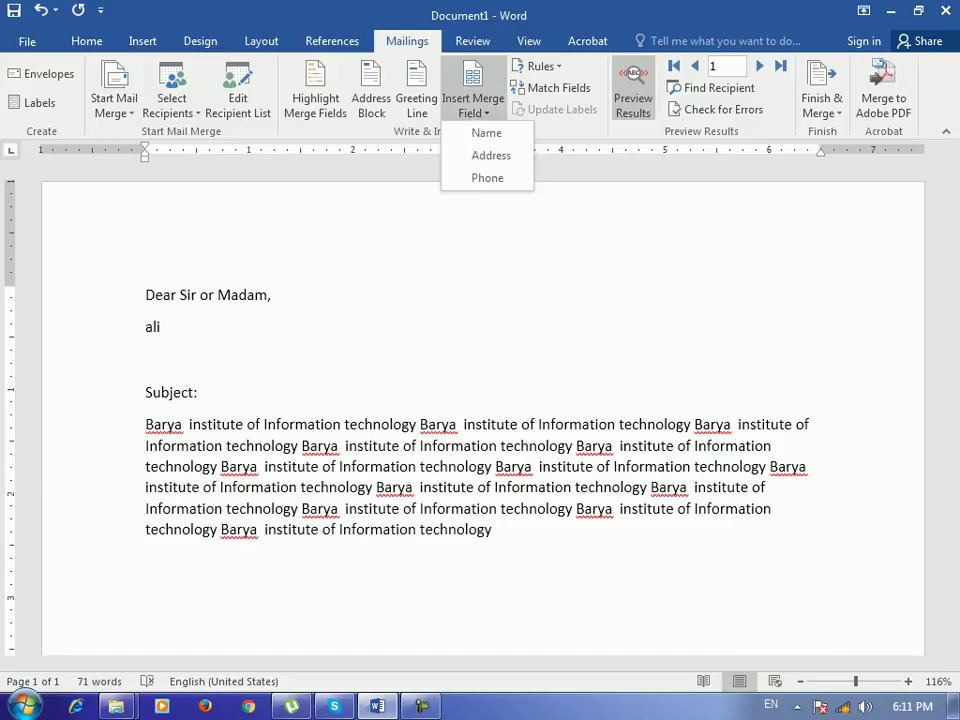
key(Escape)
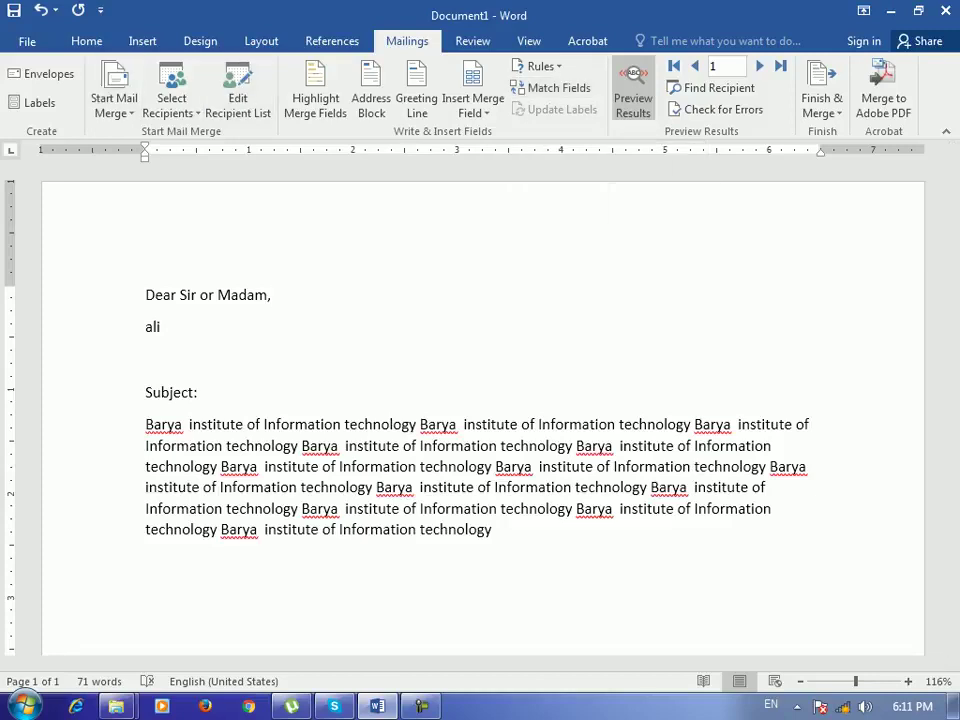
- Page forward and back through the recipients in the merged letter preview, returning to record 1
click(759, 65)
click(759, 65)
click(695, 65)
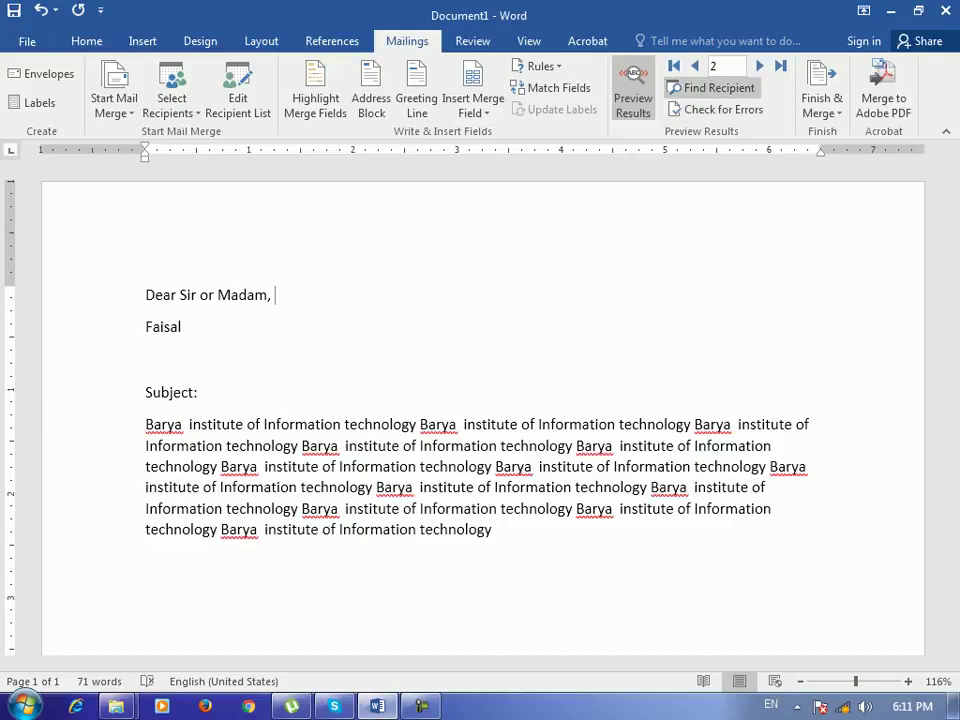
click(695, 65)
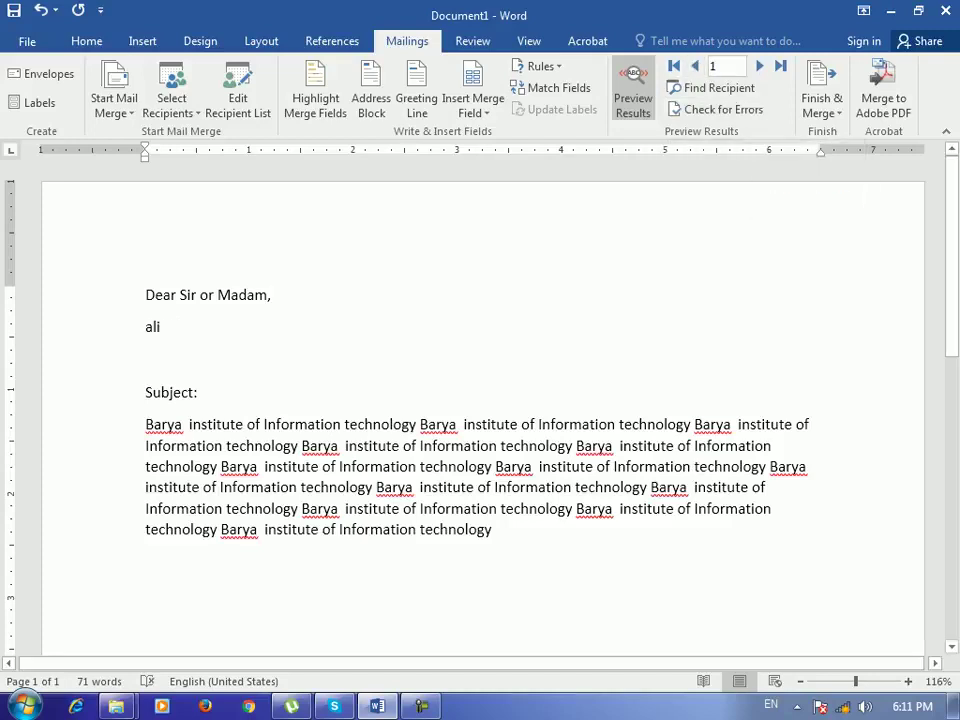
click(759, 65)
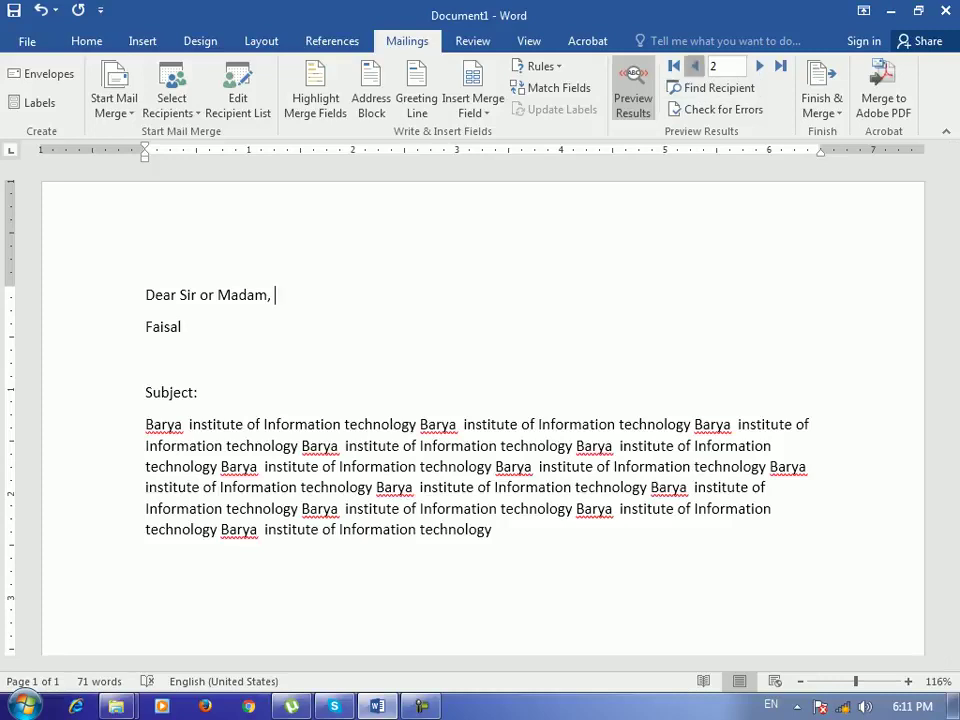
click(695, 65)
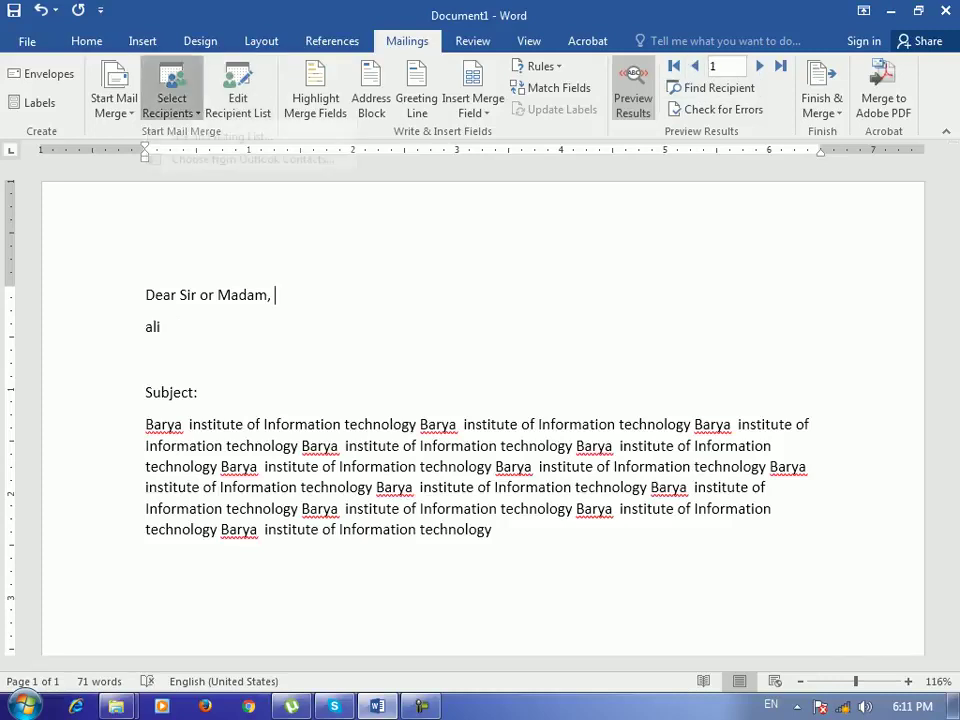
click(171, 106)
click(214, 133)
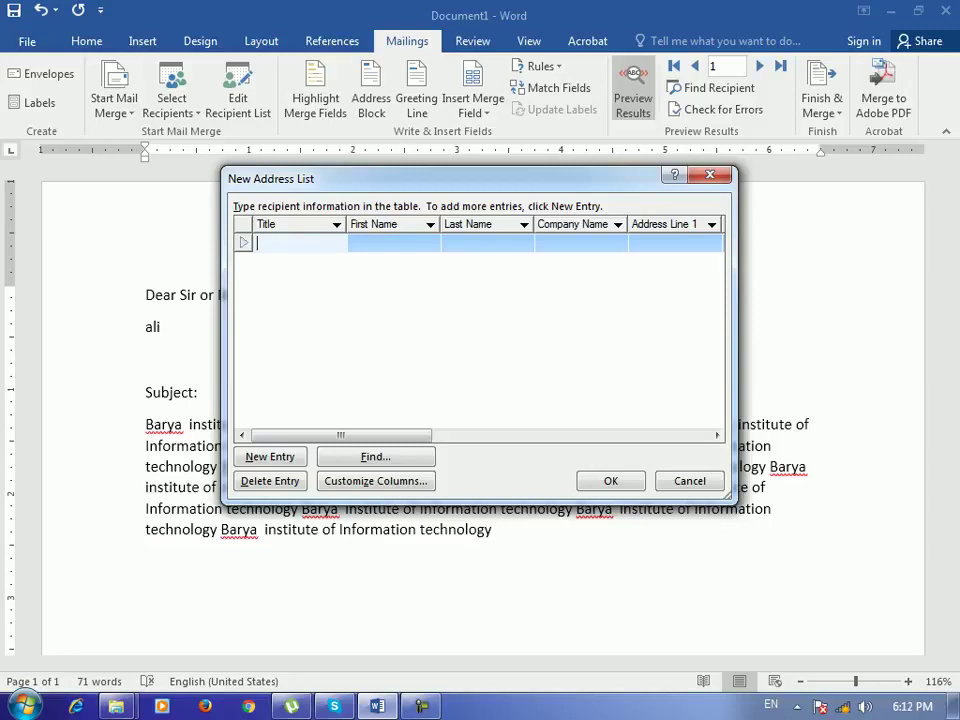
click(688, 480)
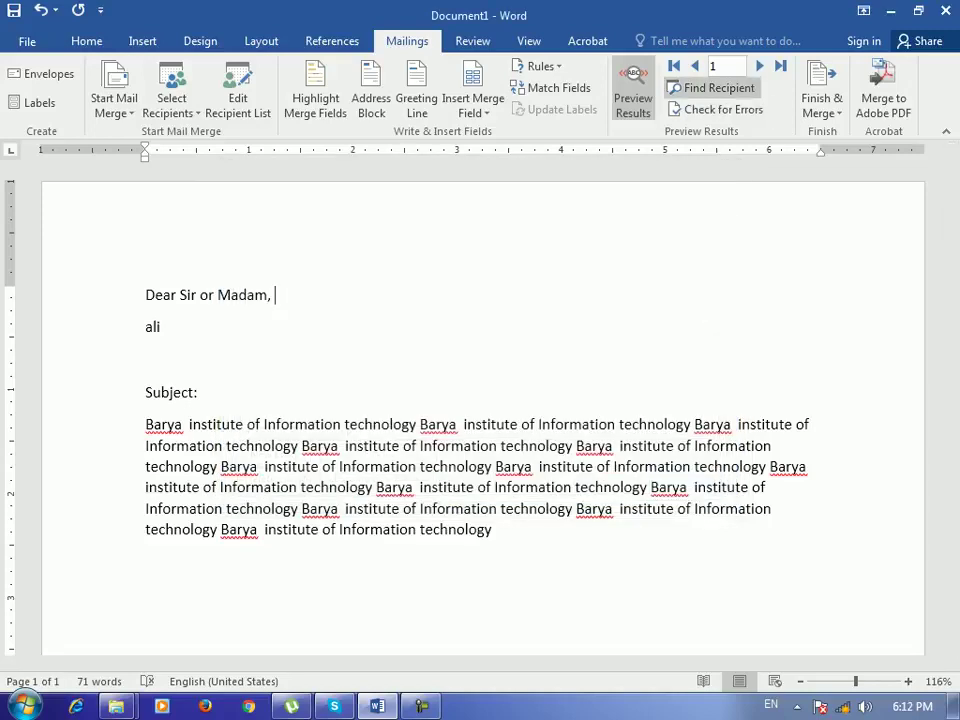
- Find the letter of a specific recipient by entering their first name and searching only the Name field
click(710, 88)
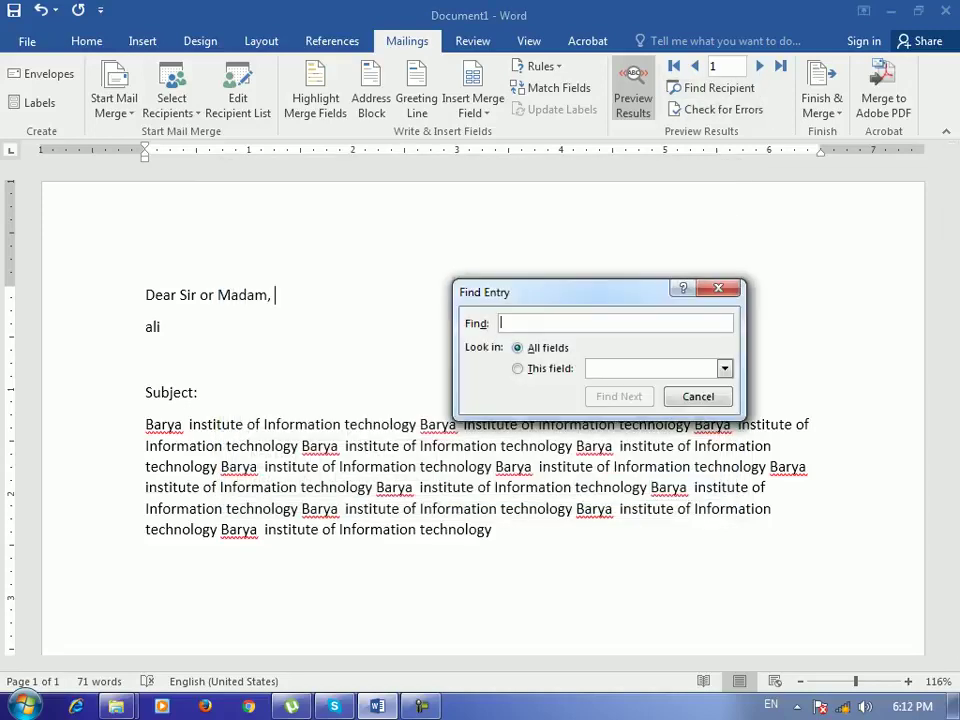
text(faisal)
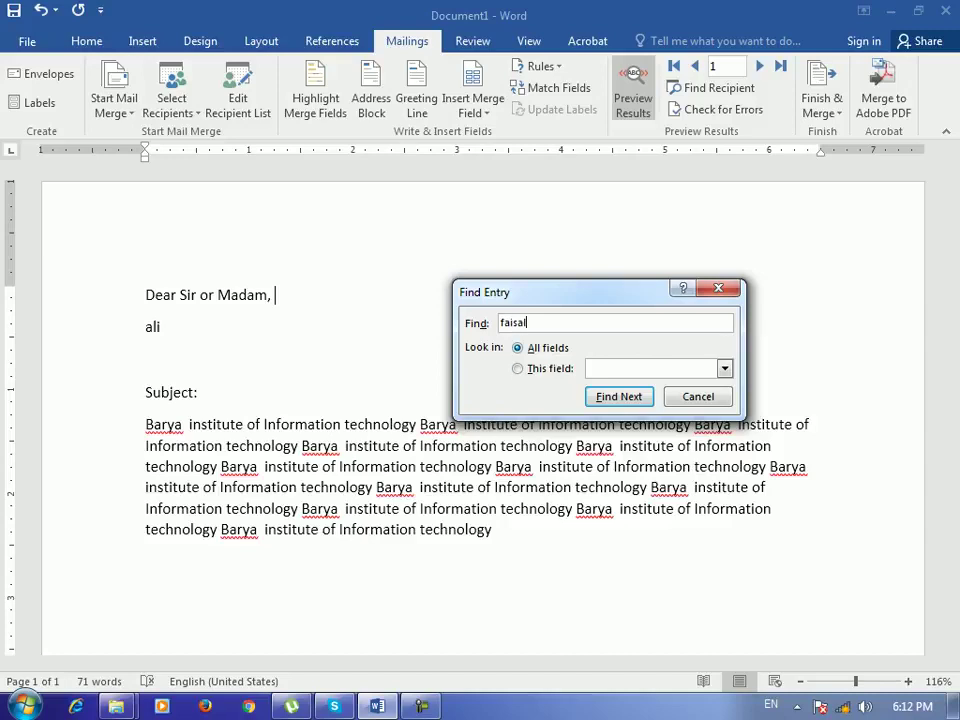
click(724, 368)
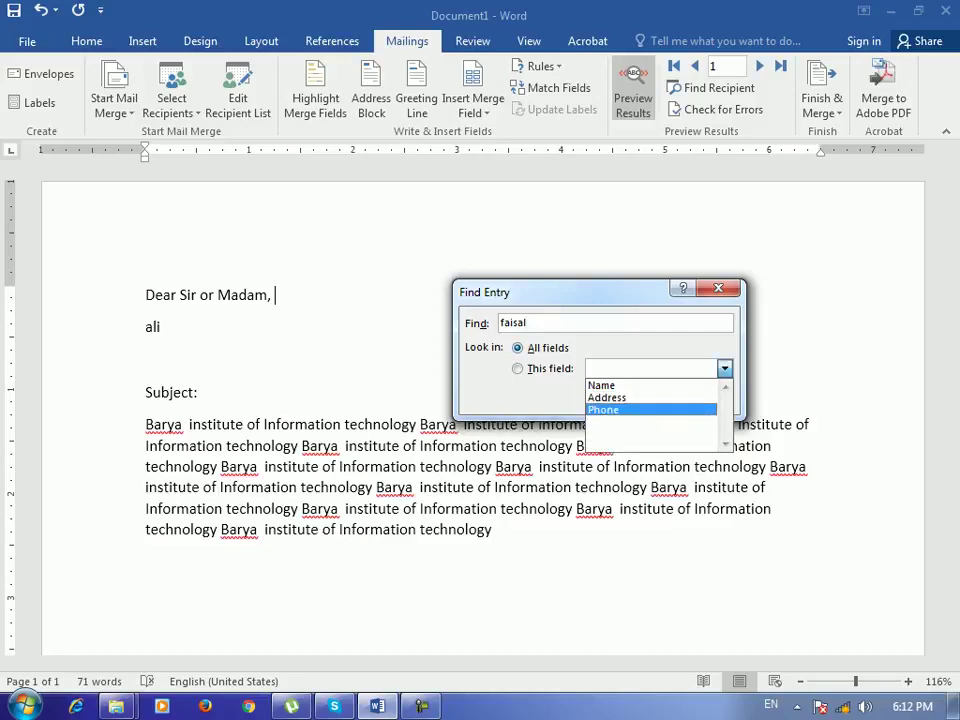
click(602, 385)
click(724, 368)
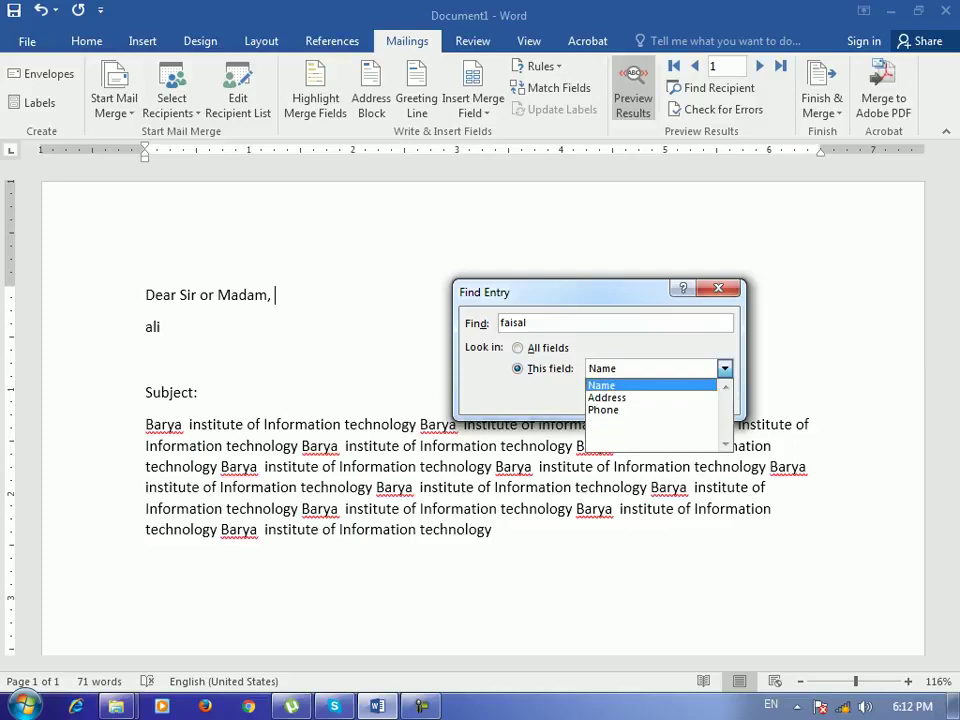
click(602, 385)
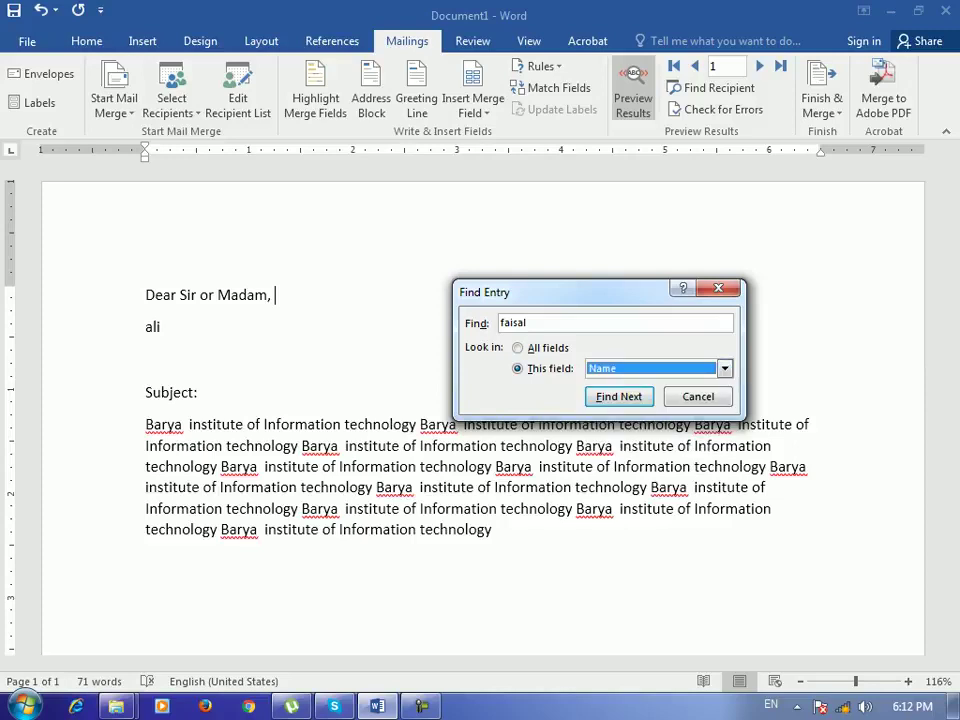
key(Return)
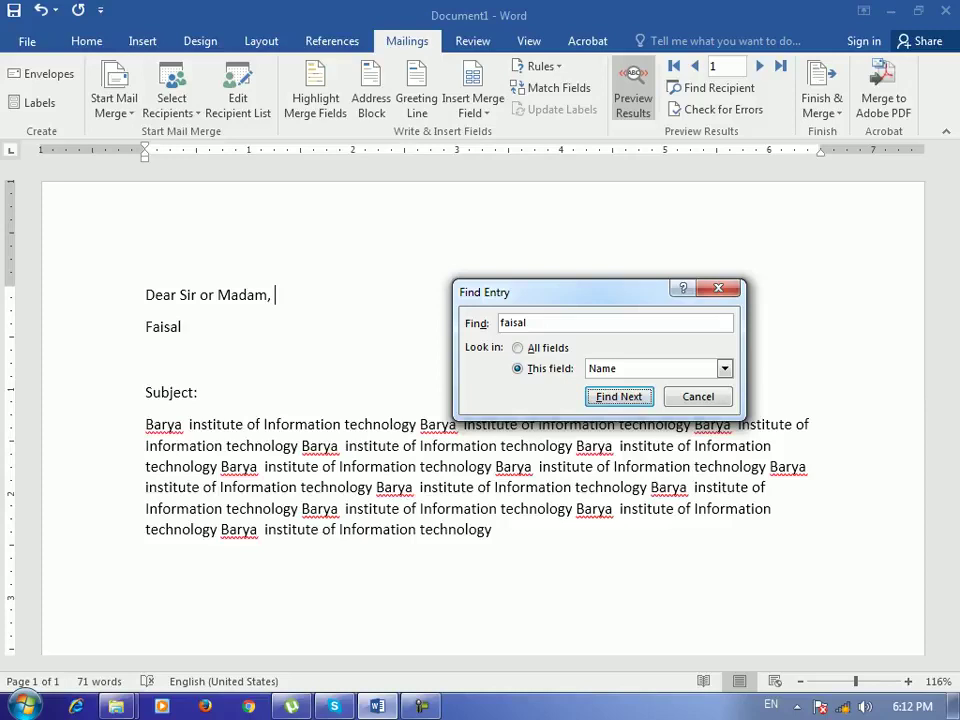
click(698, 396)
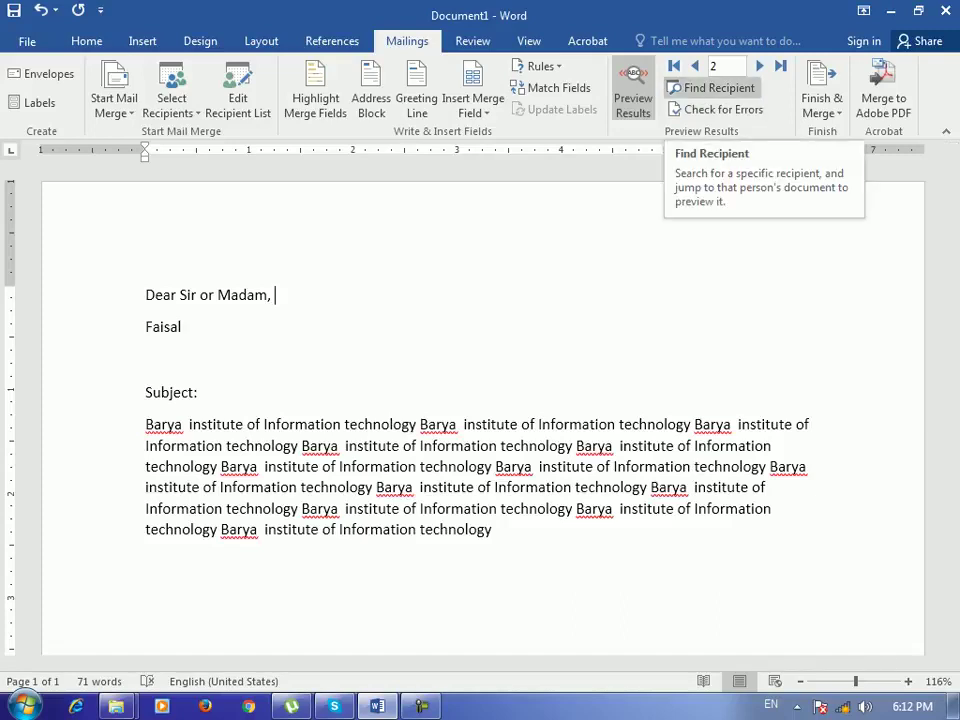
- Review the field choices for limiting a recipient search, picking Name, and close the search without running it
click(712, 88)
click(724, 368)
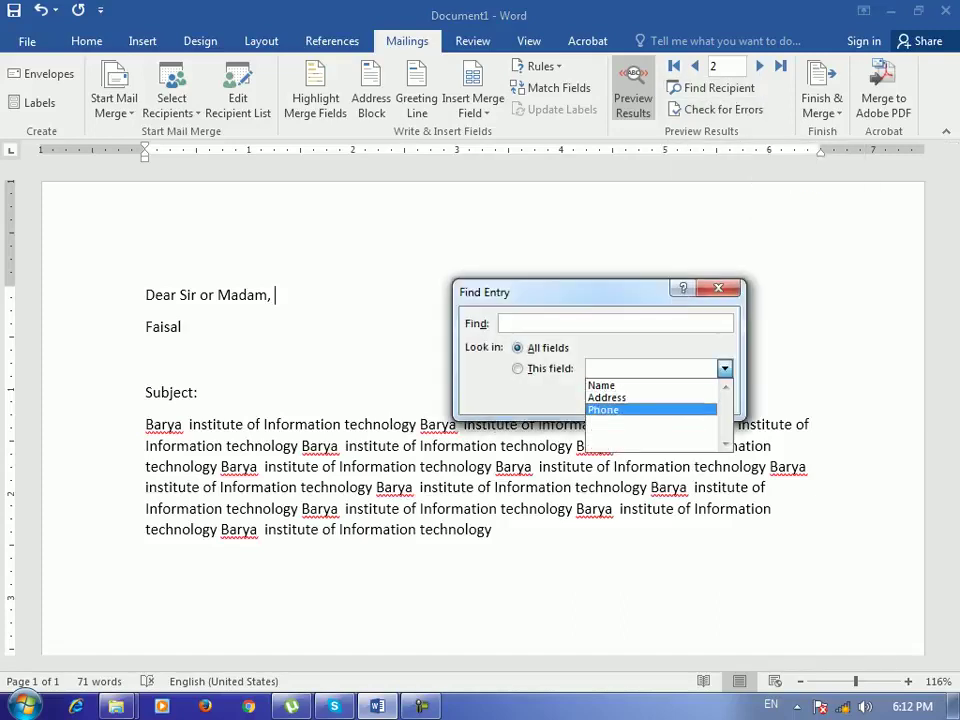
click(601, 385)
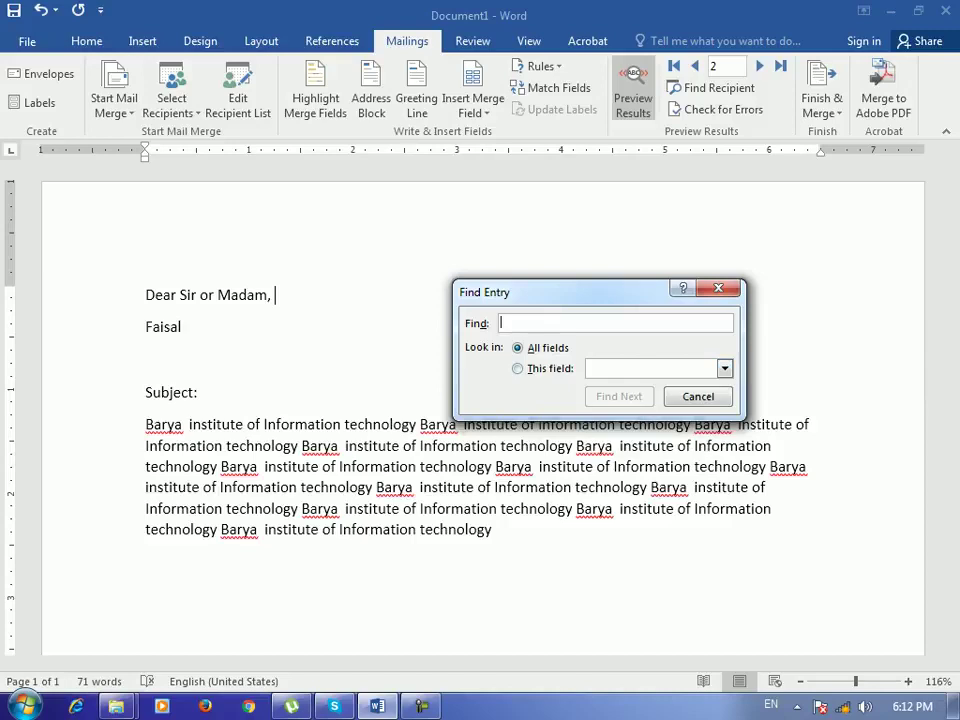
click(517, 368)
click(517, 347)
click(724, 368)
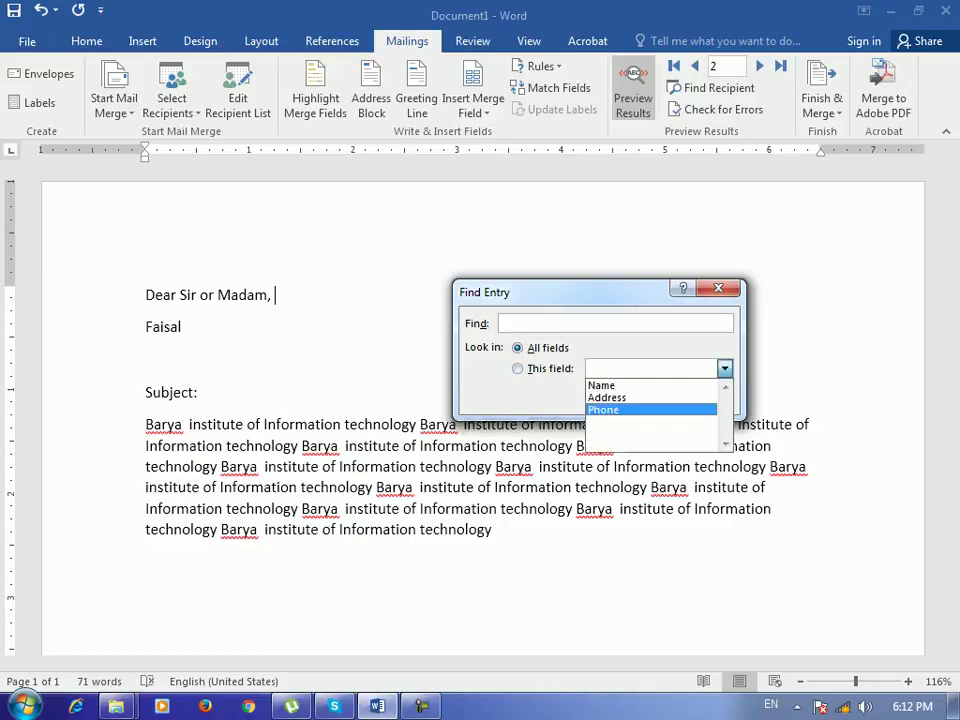
click(601, 385)
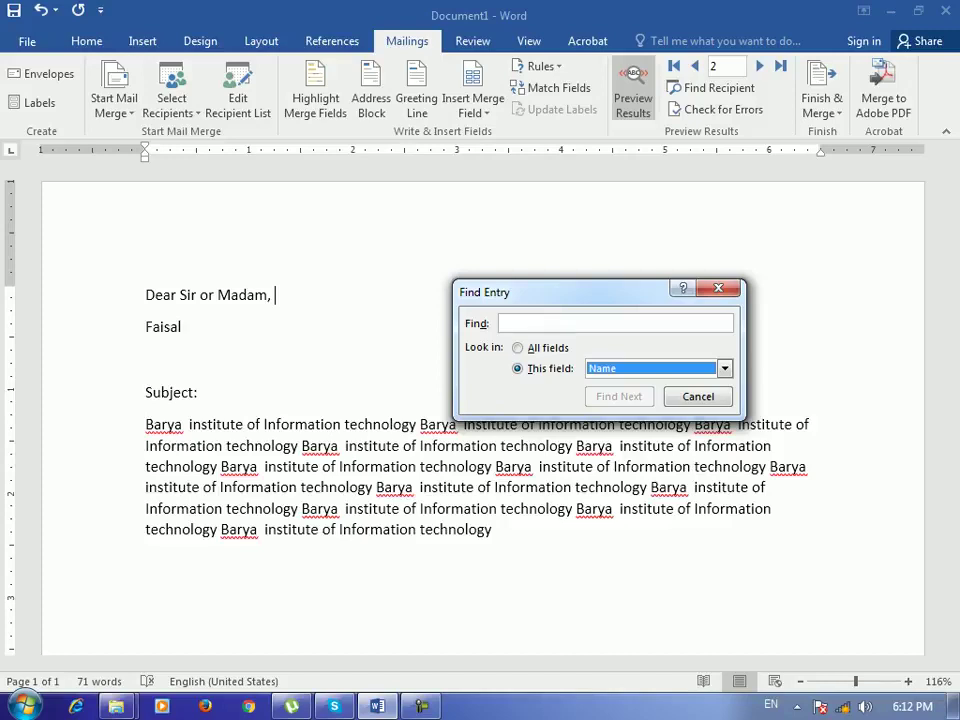
click(697, 396)
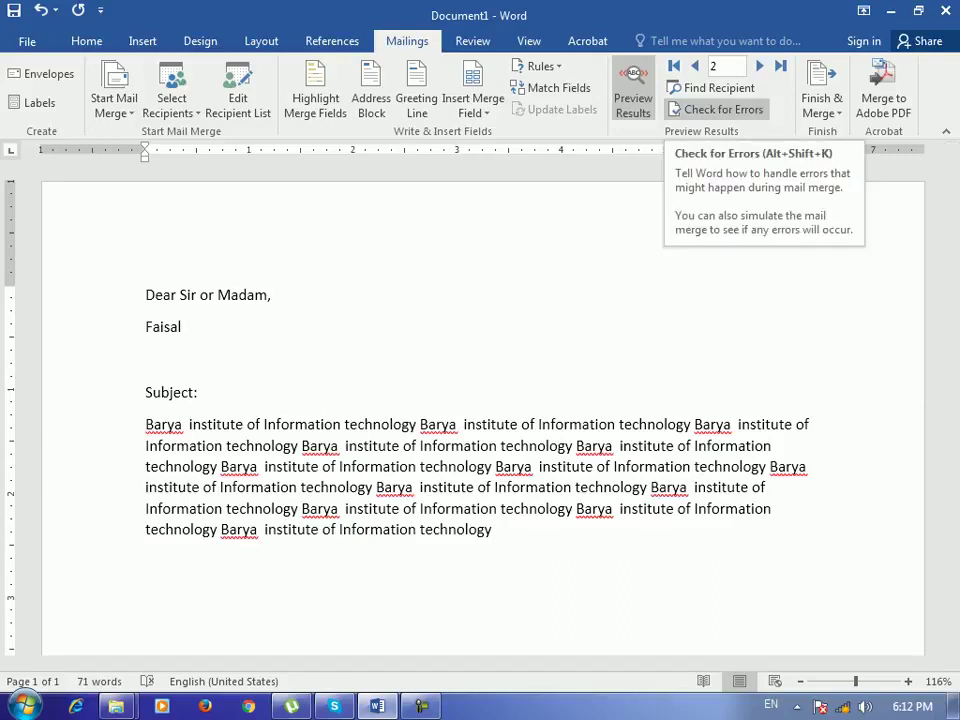
- Check the mail merge for errors by simulating the merge and reporting errors in a new document
click(715, 109)
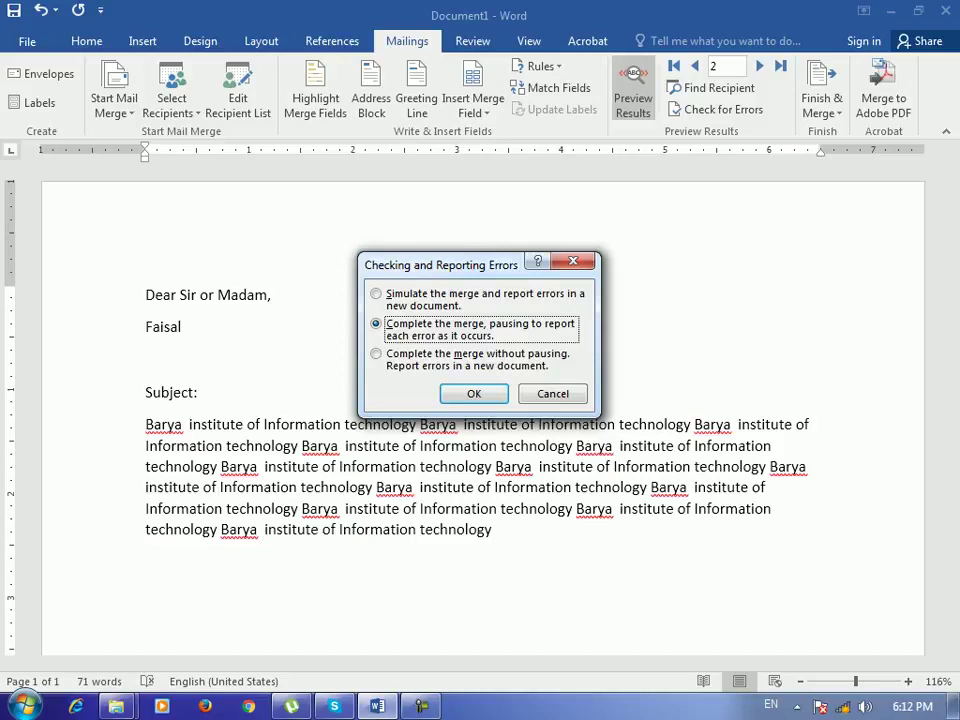
click(376, 294)
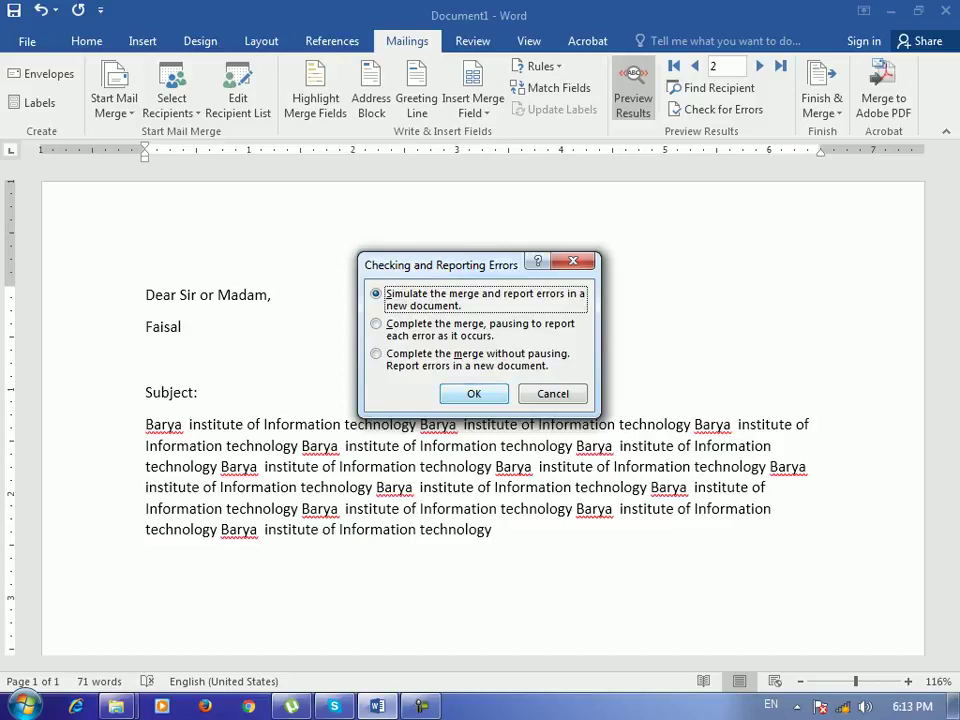
key(Return)
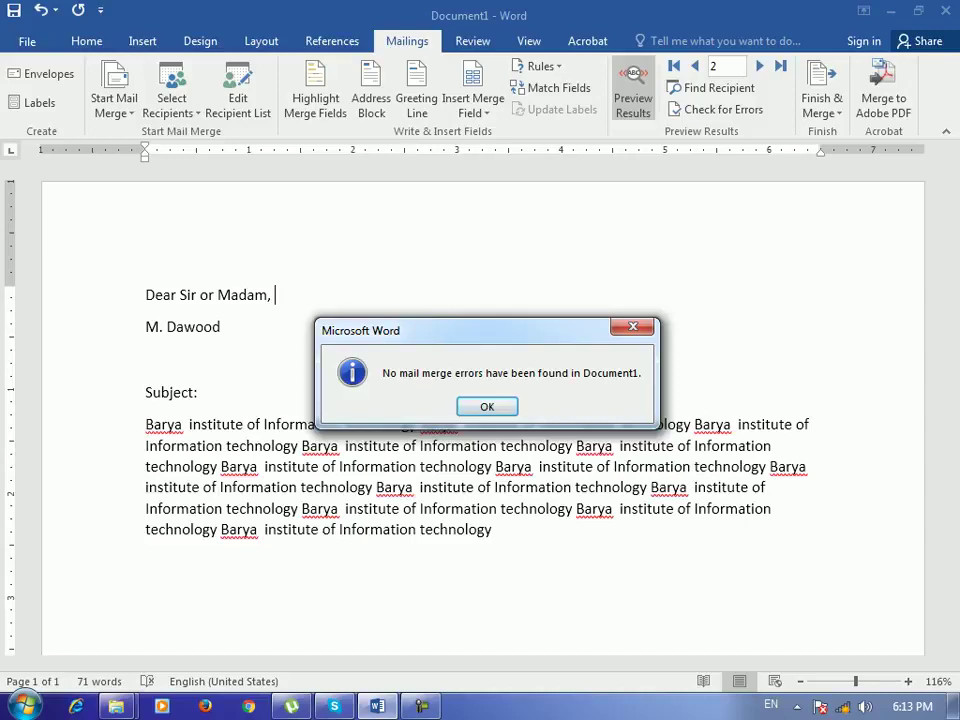
key(Return)
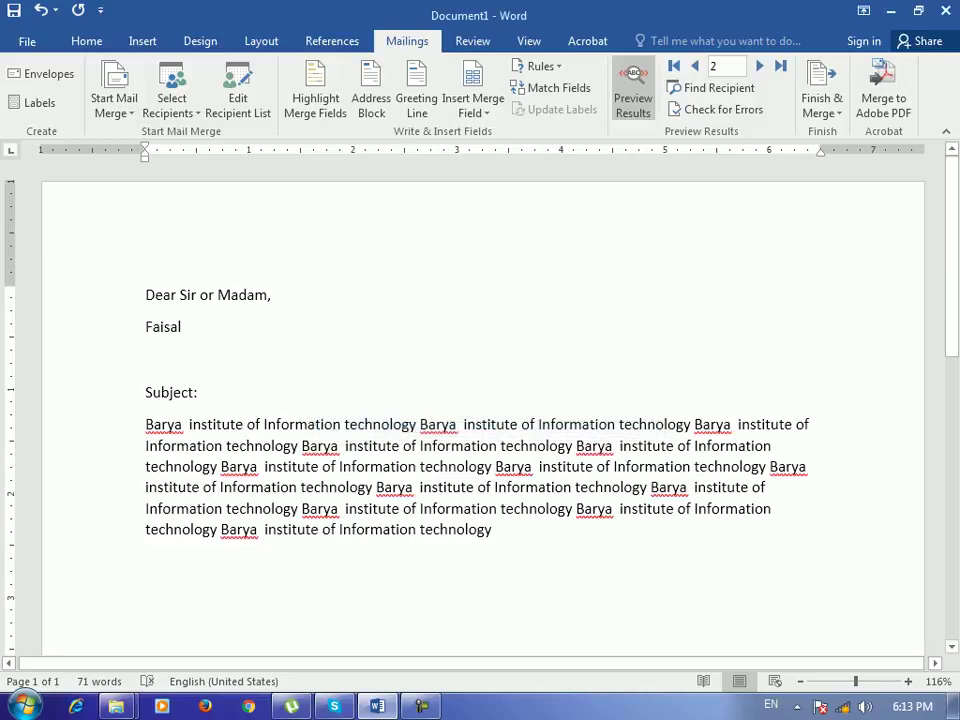
- Run the error check with the option to complete the merge, pausing to report each error as it occurs
click(716, 109)
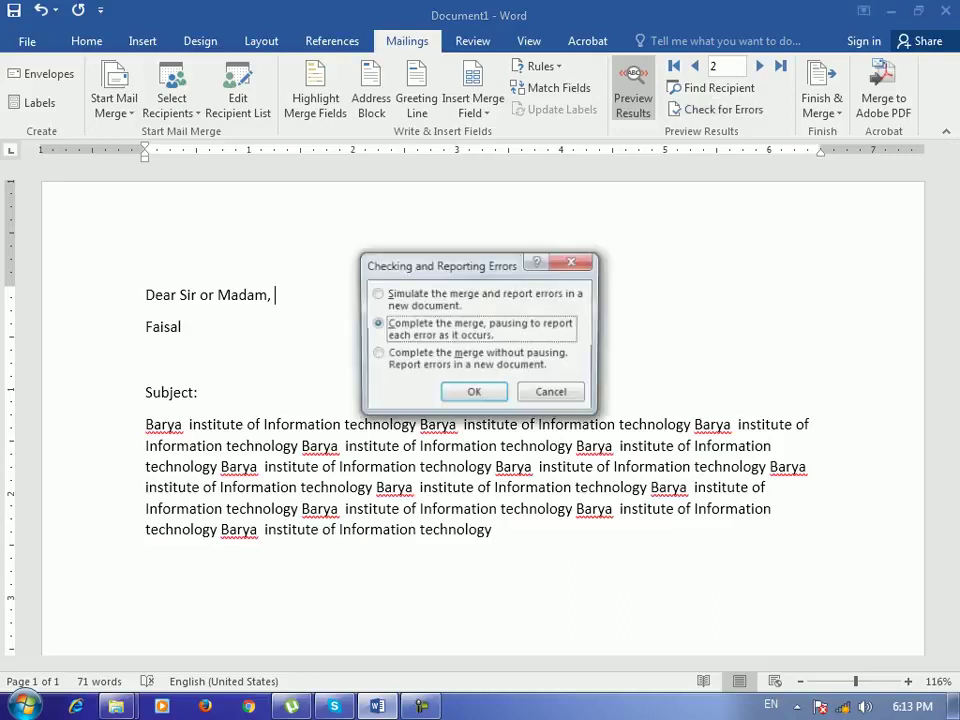
key(Up)
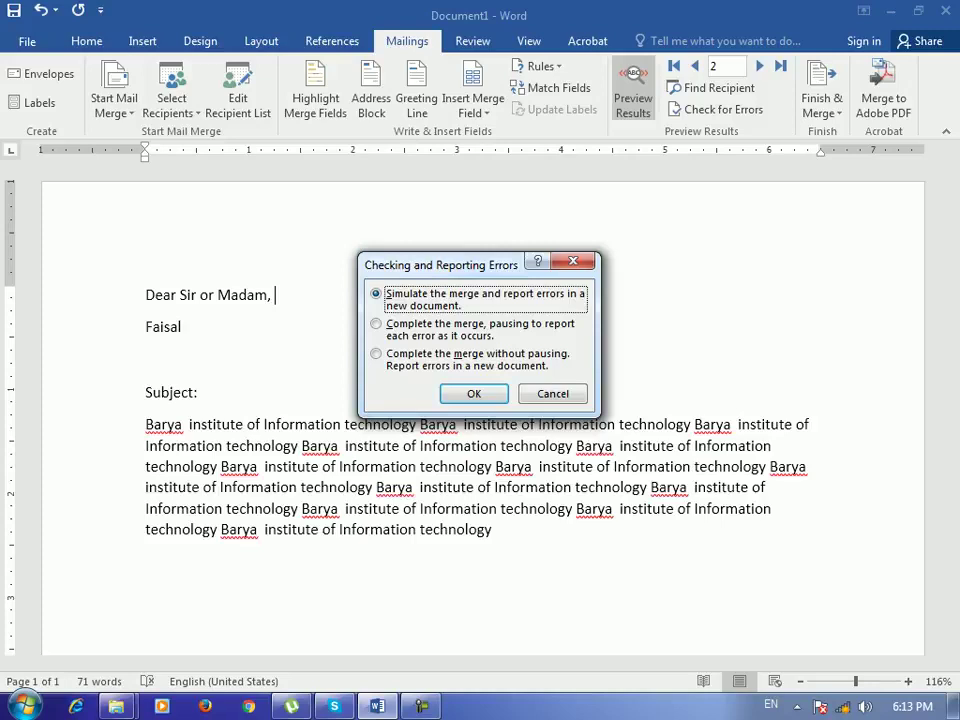
key(Down)
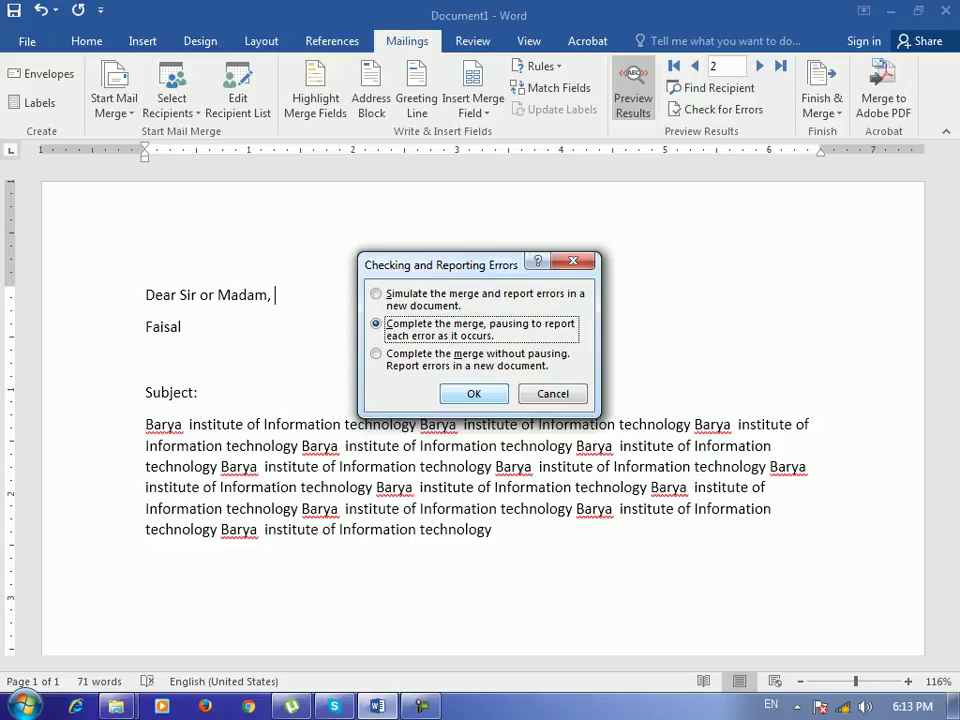
key(Return)
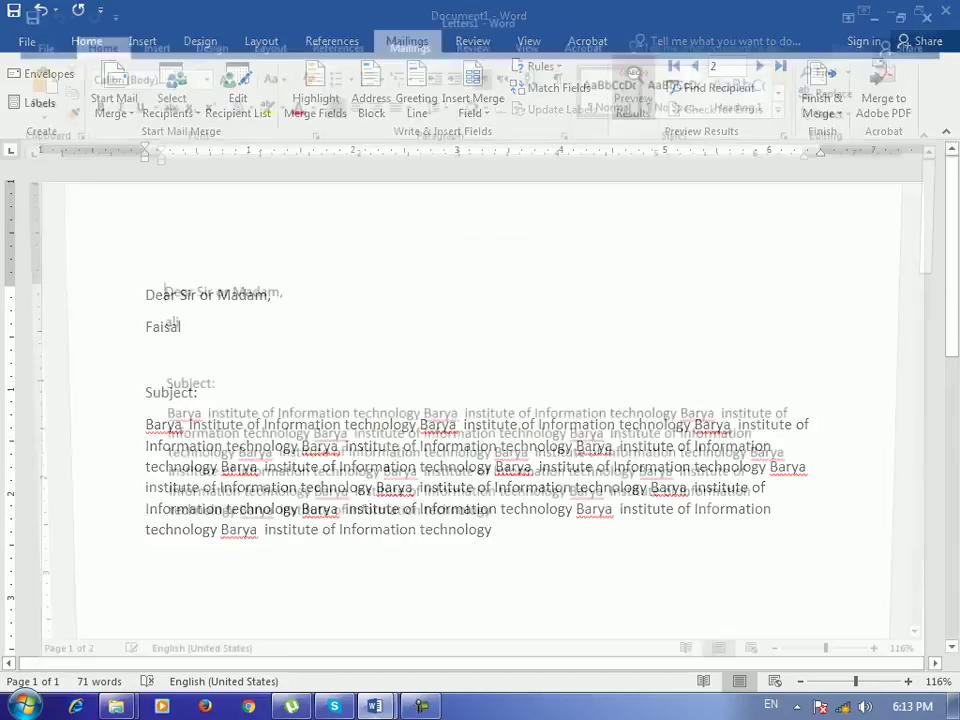
- Look through the merged letters in the new document and close it without saving
scroll(480, 410, down, 20)
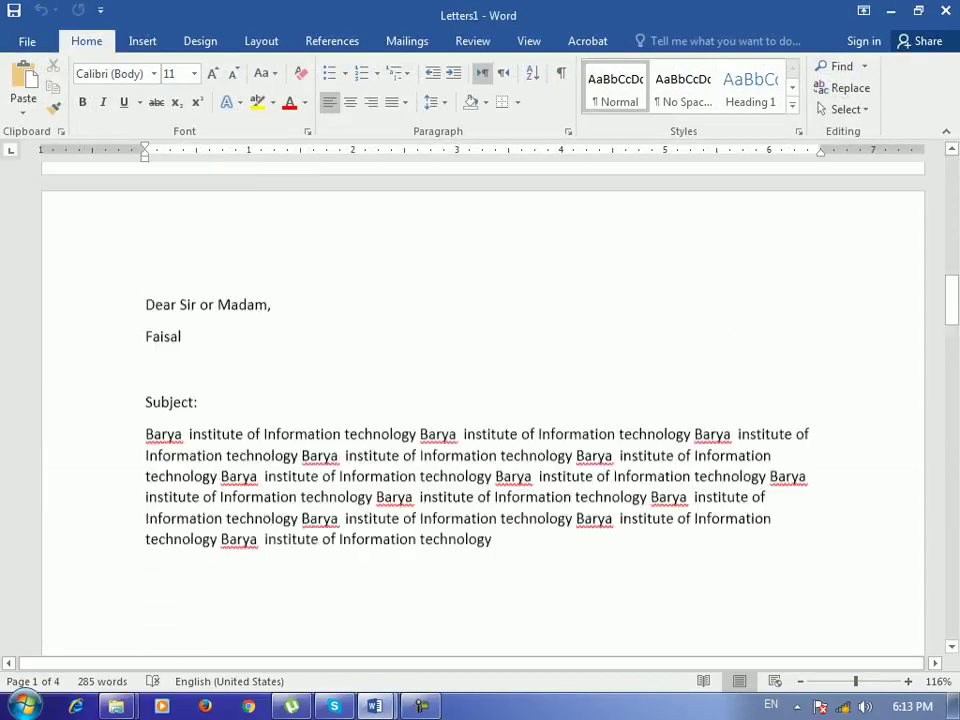
scroll(480, 410, down, 15)
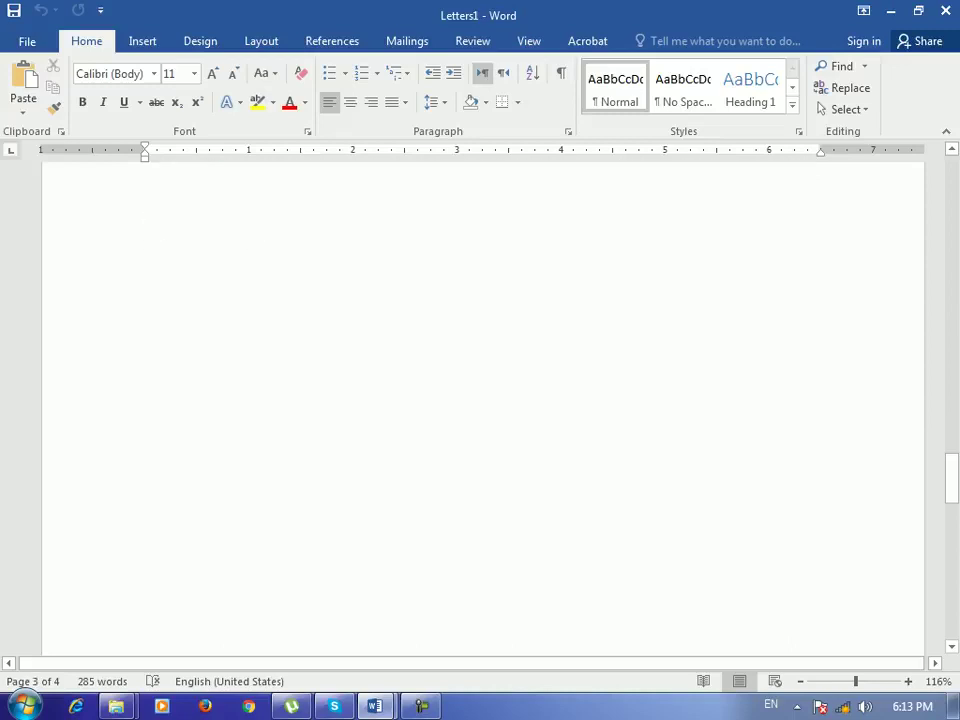
scroll(480, 410, up, 20)
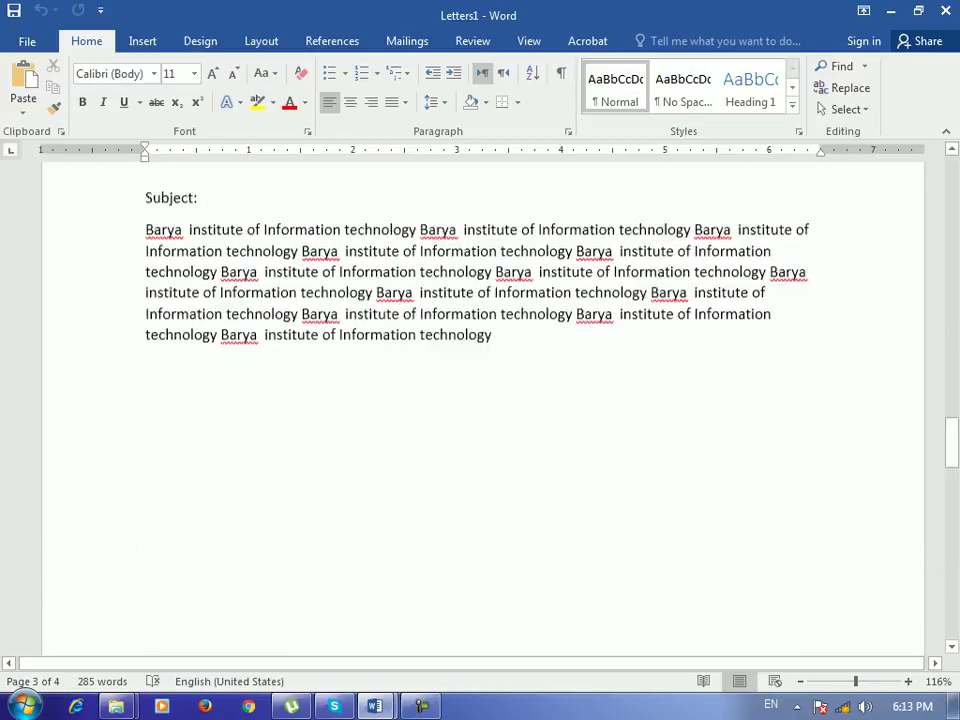
scroll(480, 400, up, 20)
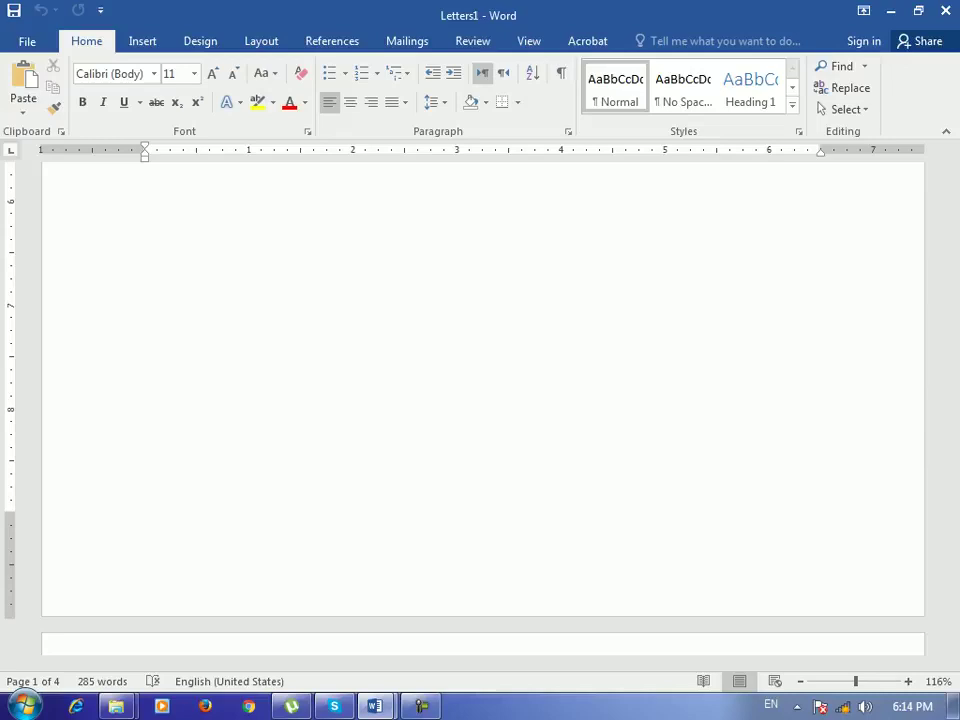
click(945, 10)
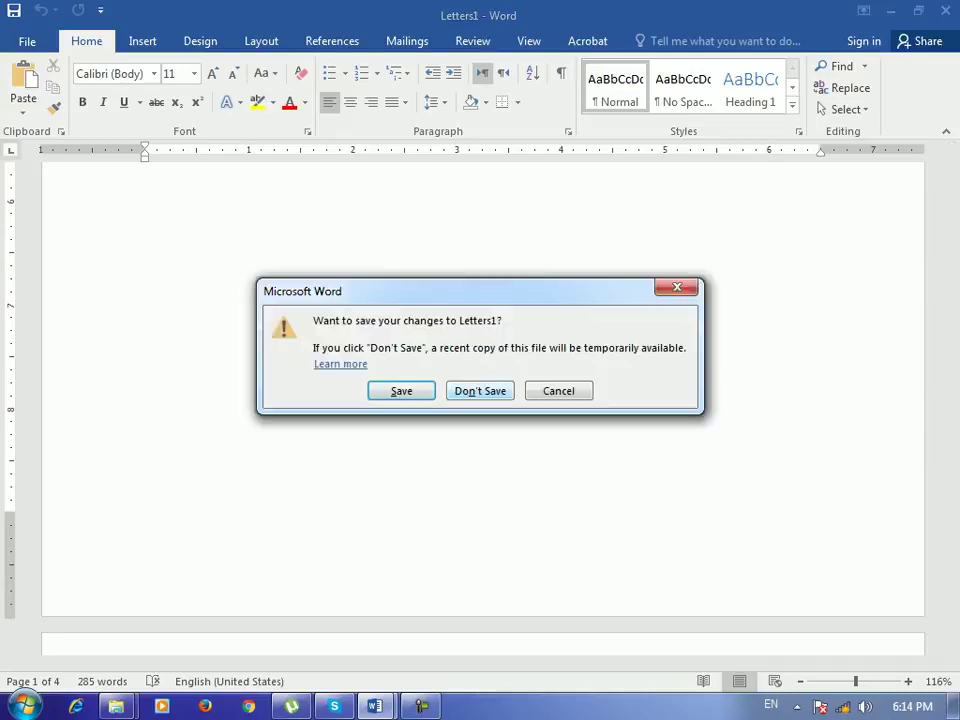
key(n)
- Complete the merge without pausing, with errors reported in a new document, and discard the merged letters after looking through them
click(718, 109)
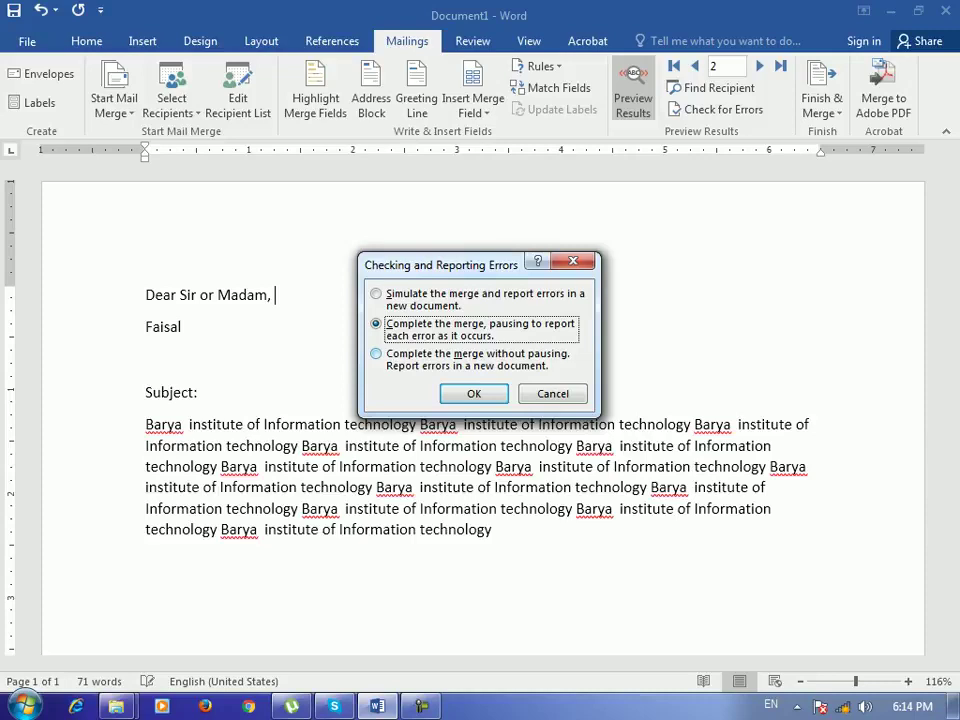
click(376, 354)
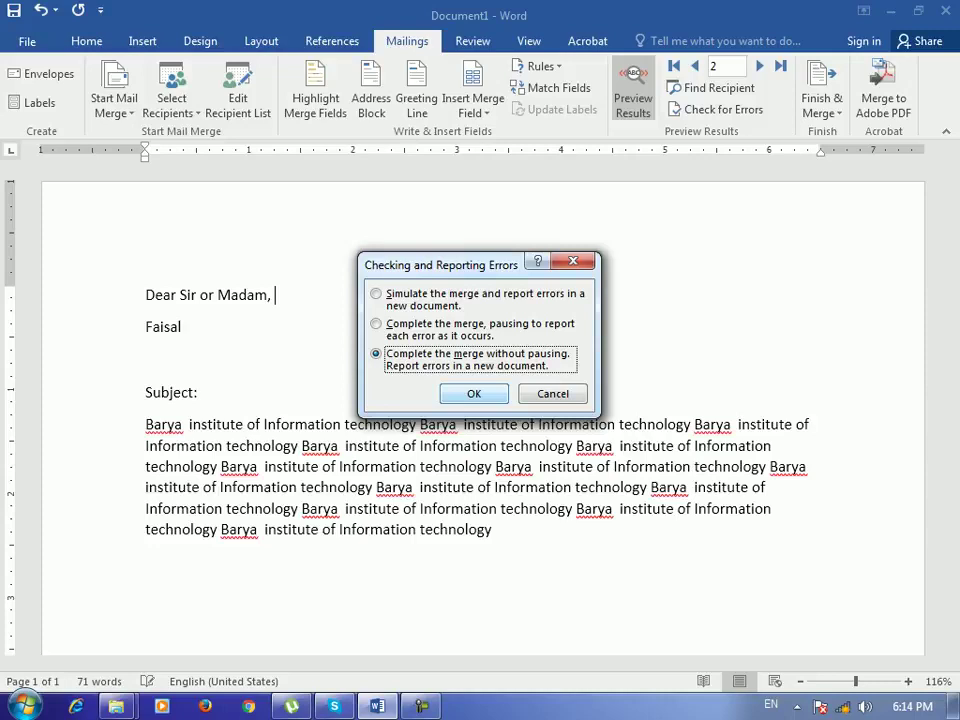
key(Return)
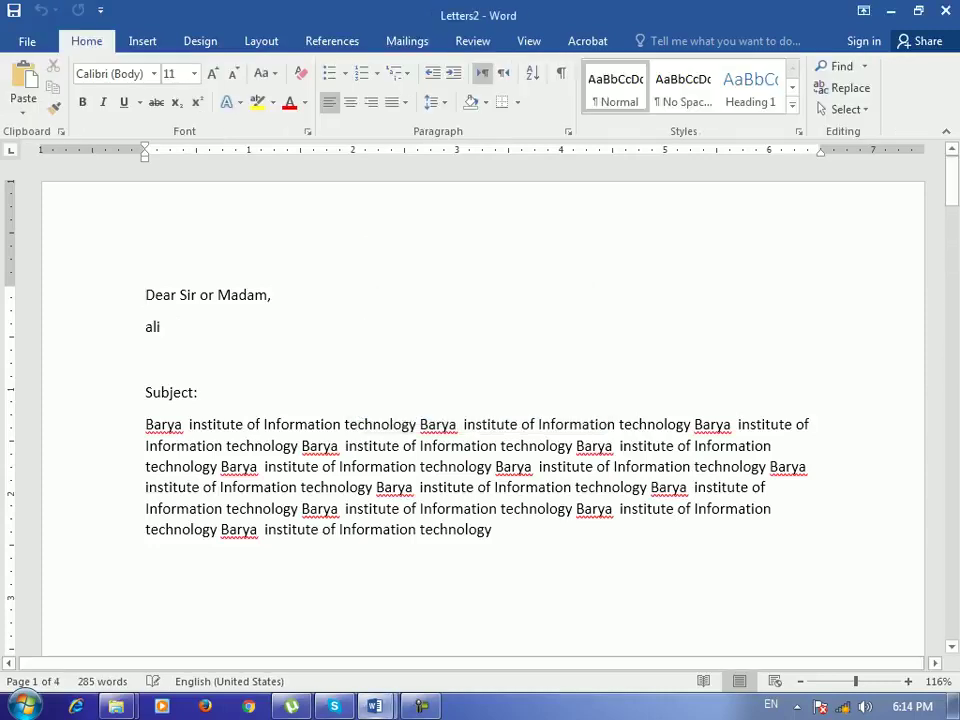
scroll(482, 408, down, 5)
scroll(482, 408, down, 10)
click(944, 10)
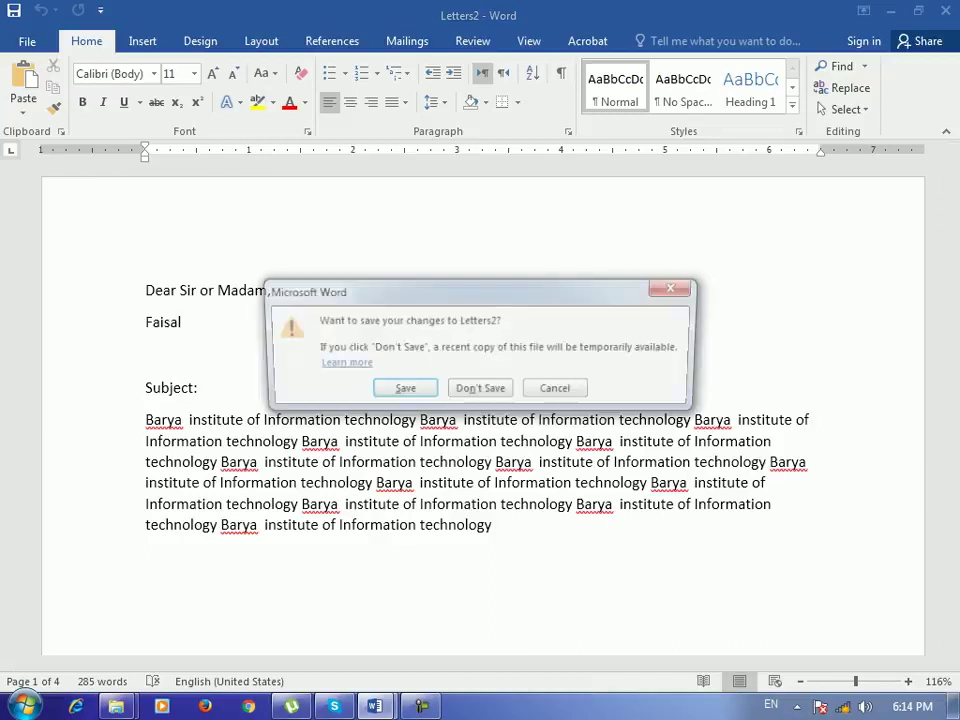
click(480, 390)
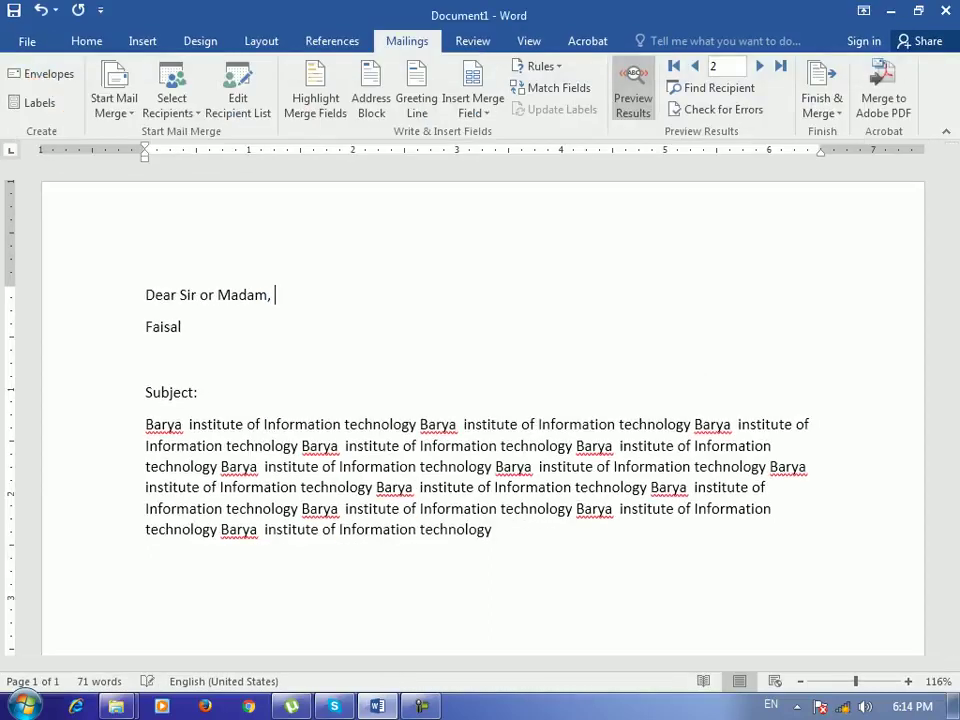
- Merge all records into a new document of individual letters and close that document without saving
click(822, 100)
key(Return)
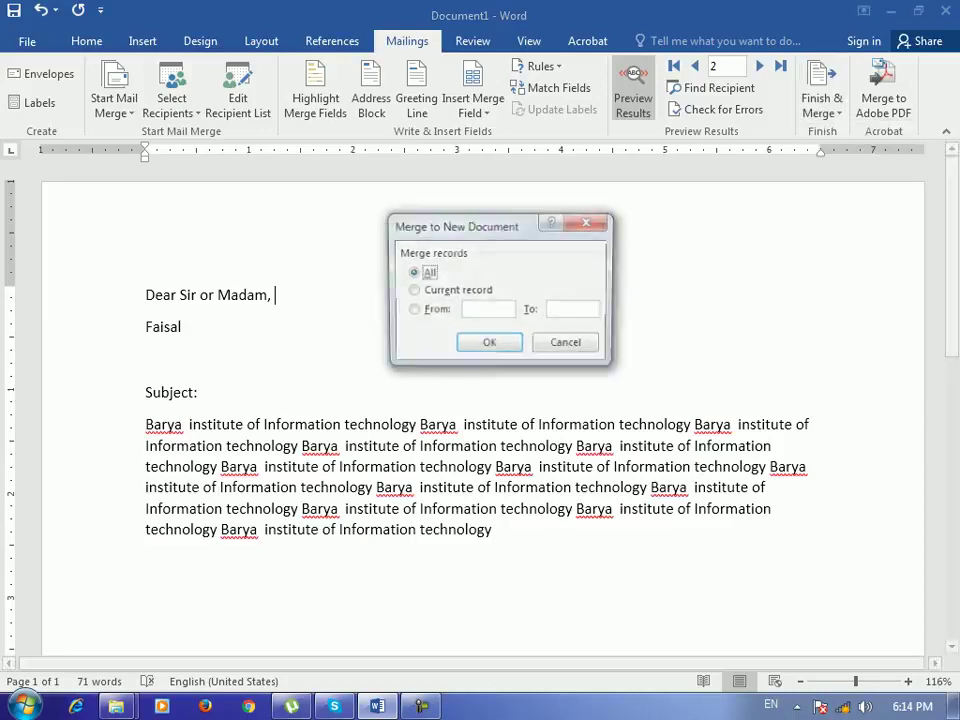
key(Return)
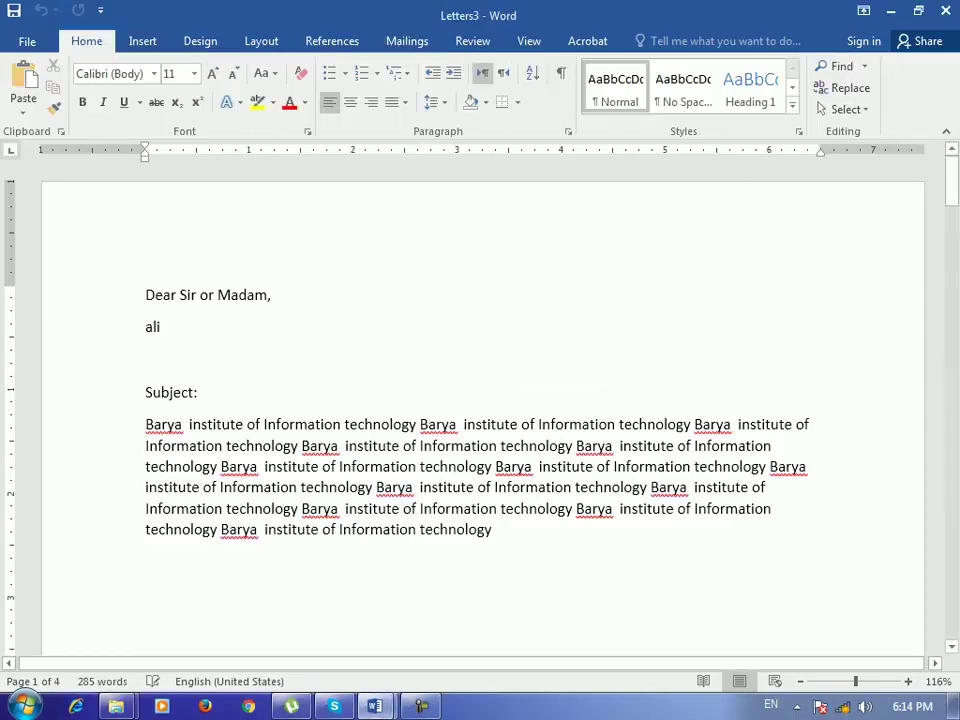
key(ctrl+w)
key(Tab)
key(Return)
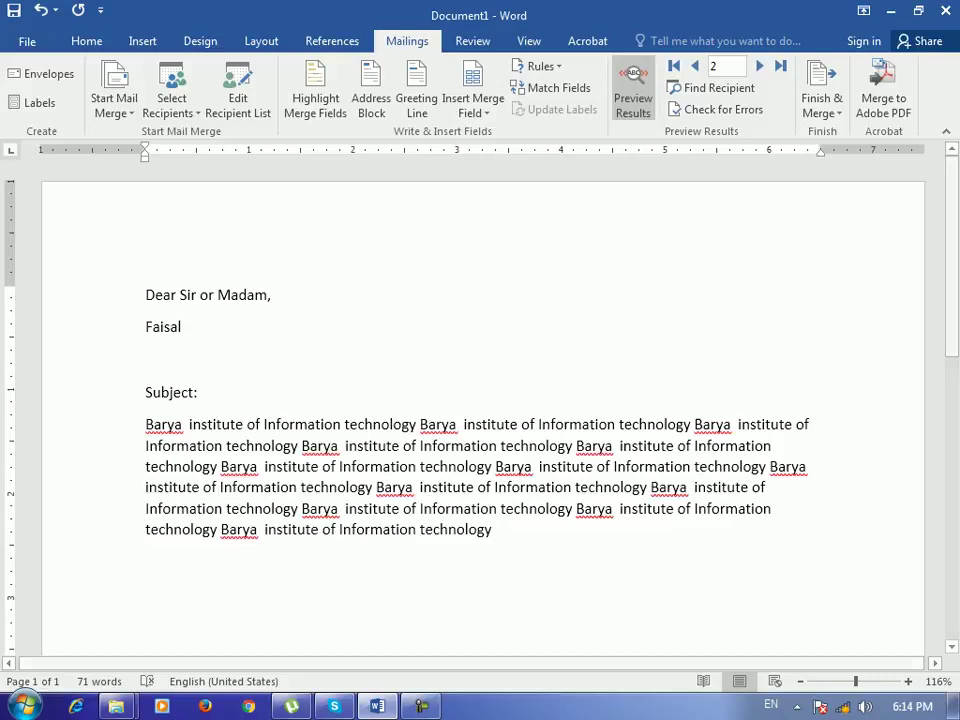
click(821, 90)
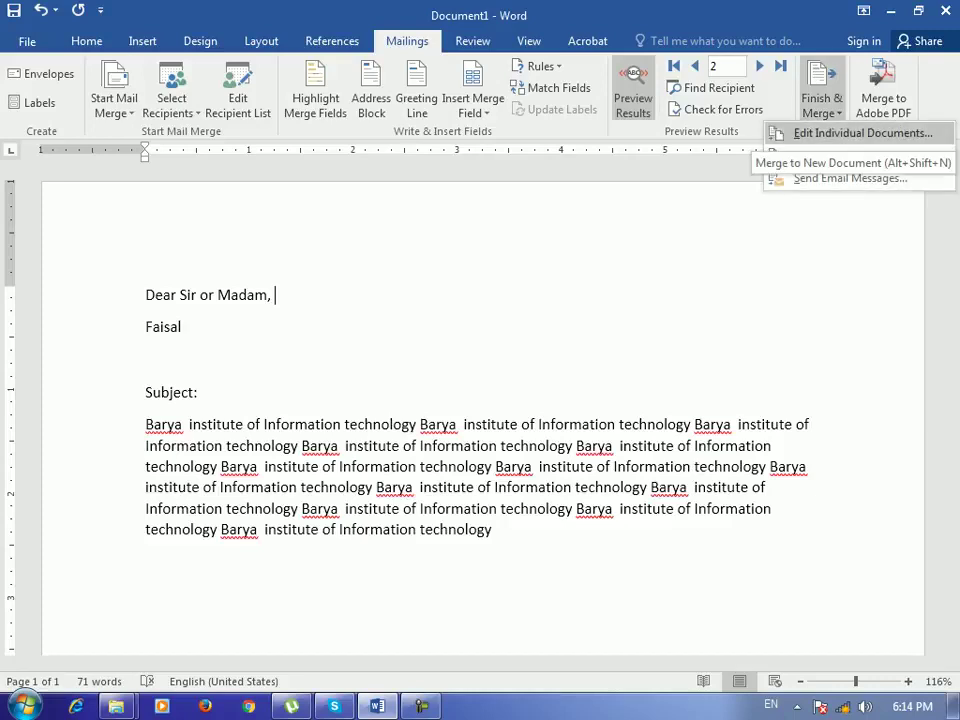
click(770, 136)
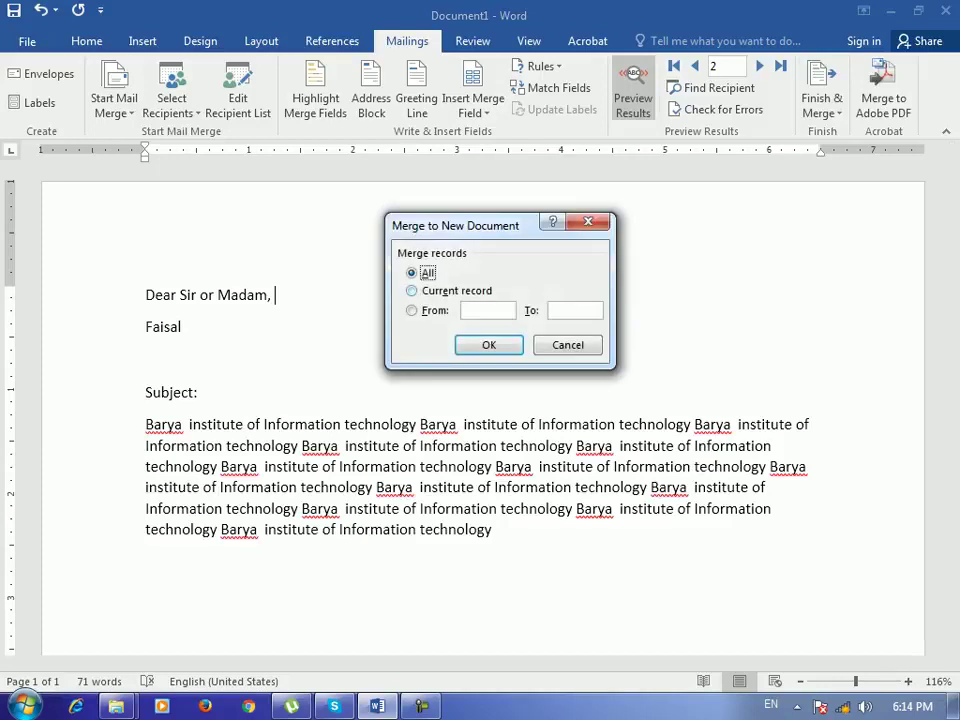
click(411, 290)
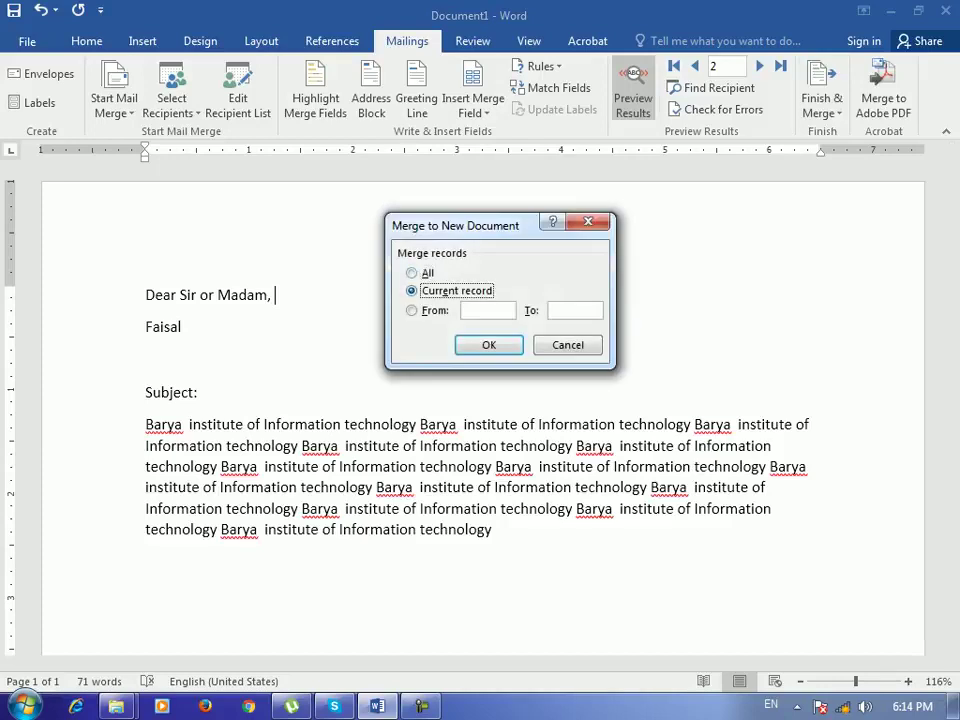
click(411, 310)
click(567, 344)
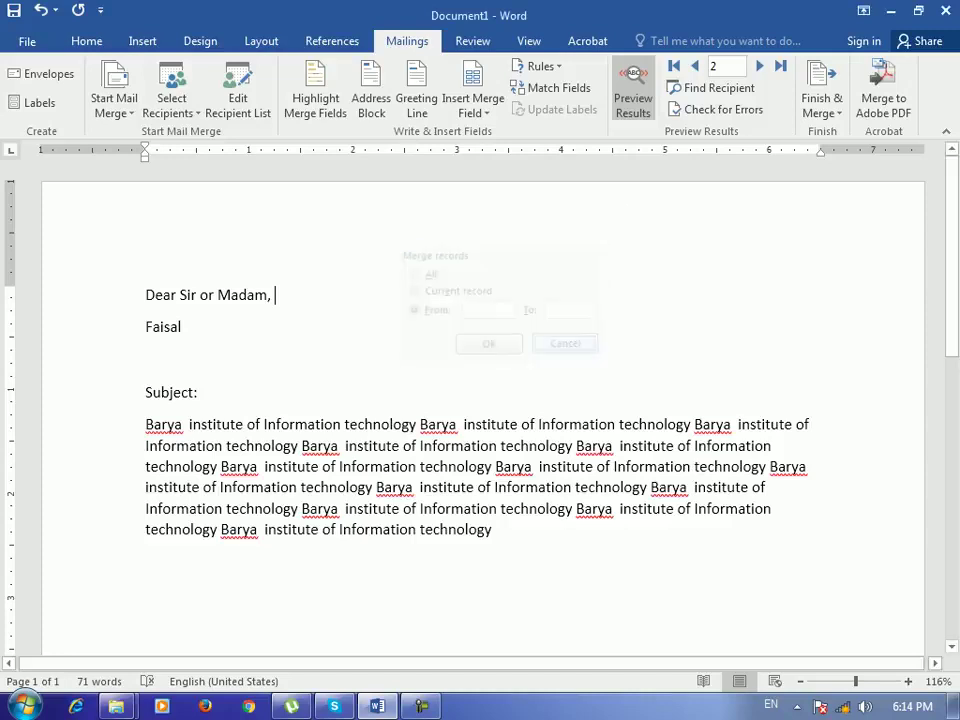
click(821, 105)
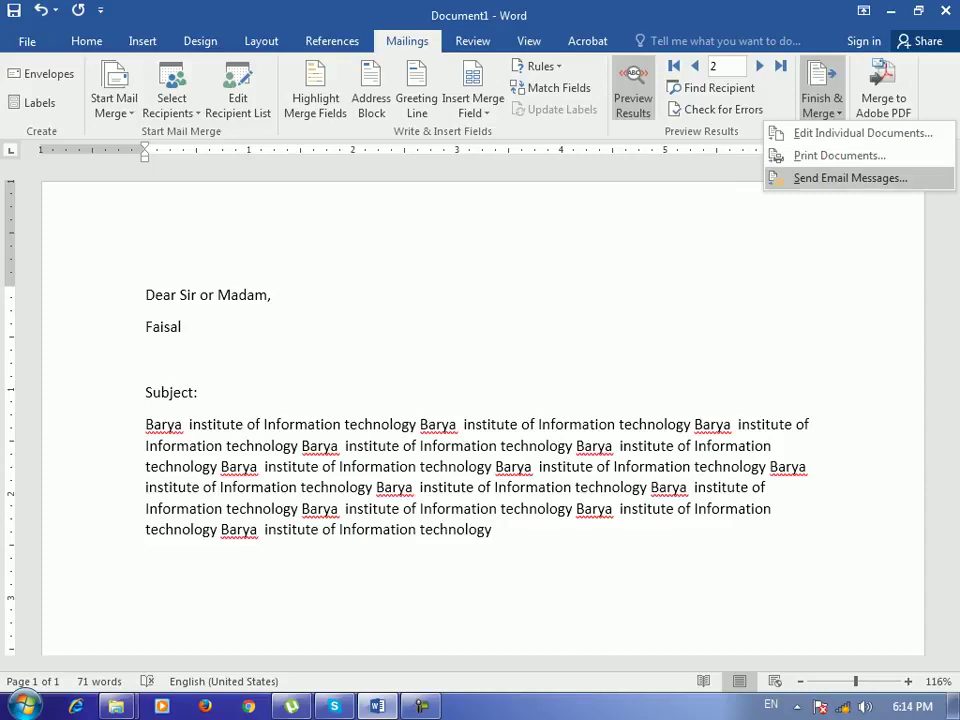
key(Escape)
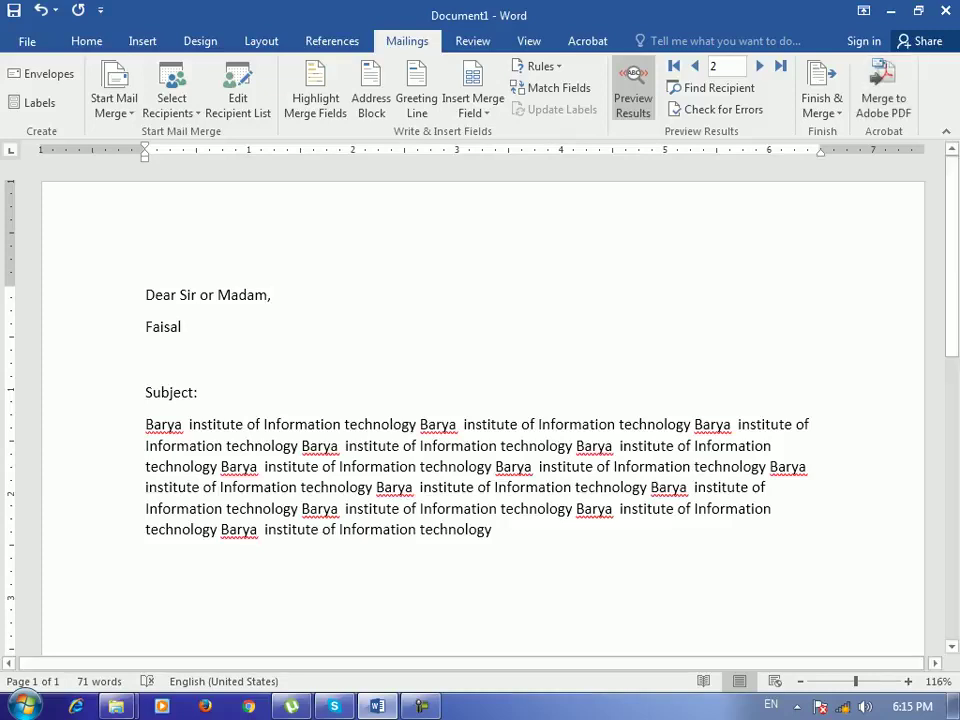
- Finish the merge by generating editable individual letters for all records in a new document
click(822, 100)
click(862, 133)
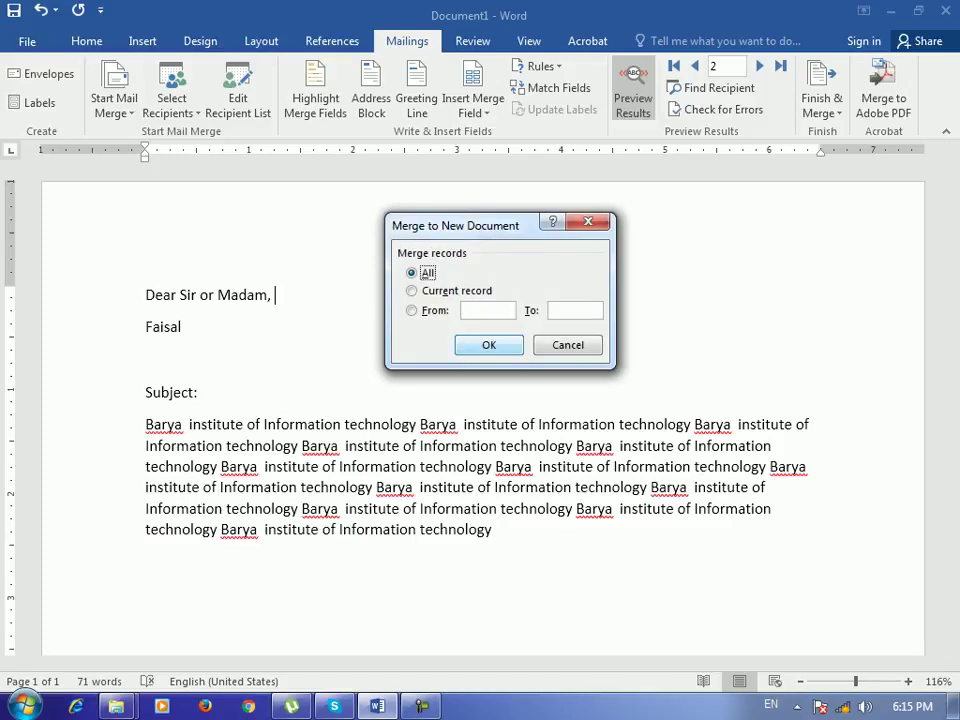
click(491, 343)
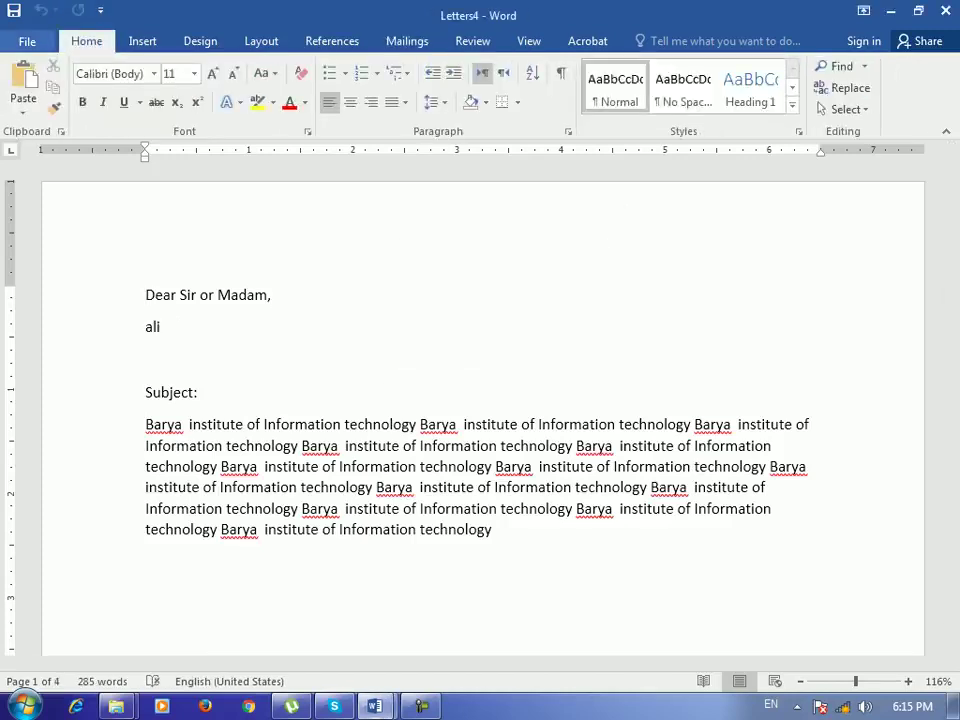
click(27, 41)
click(40, 336)
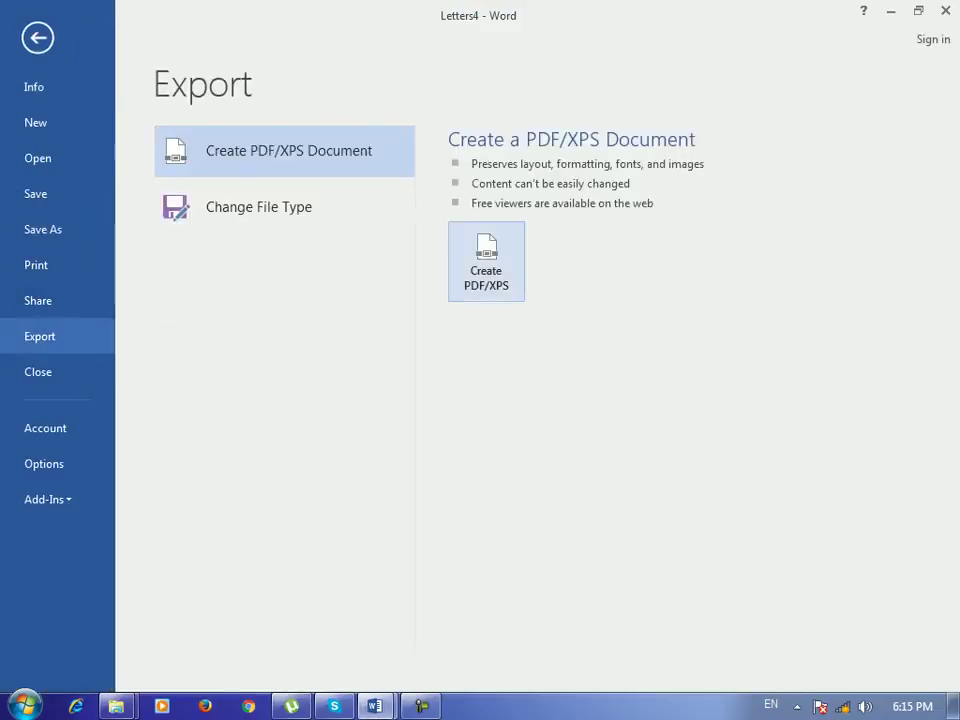
click(38, 38)
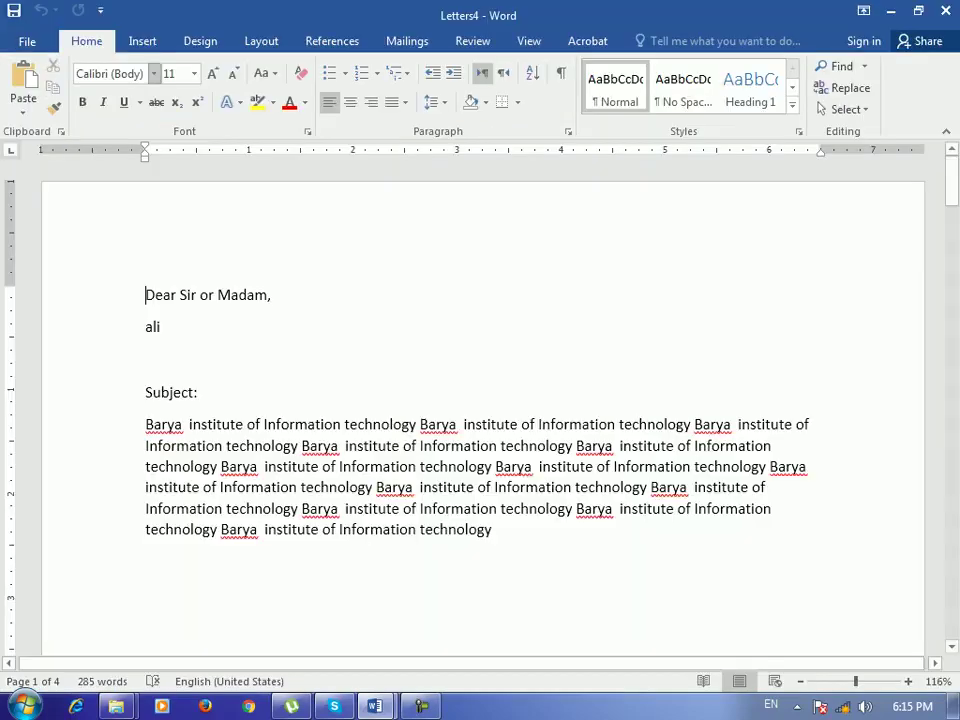
click(407, 41)
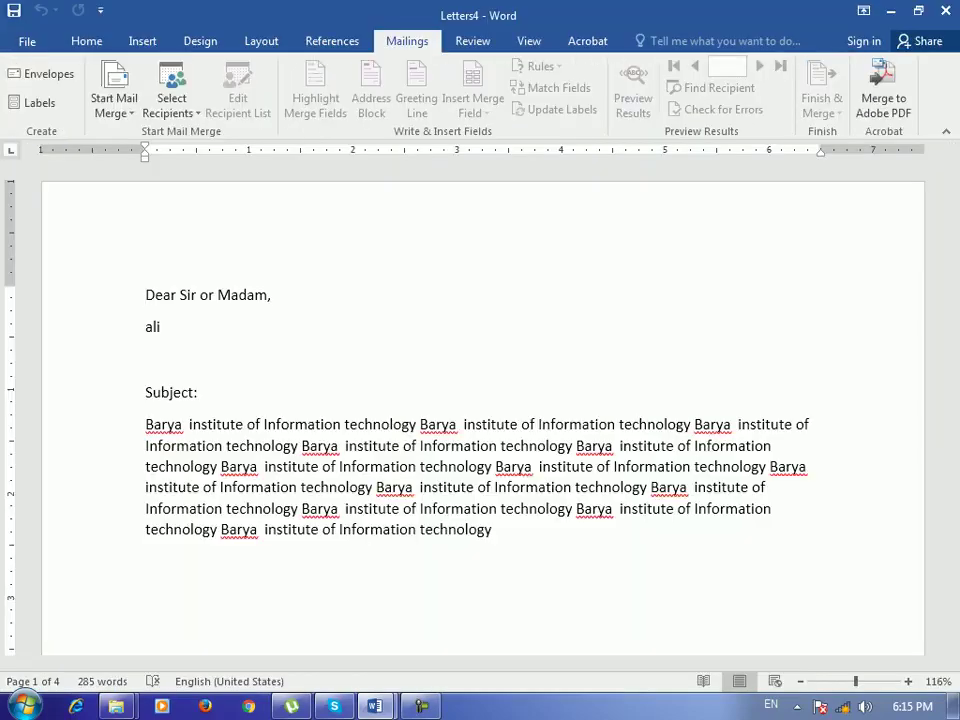